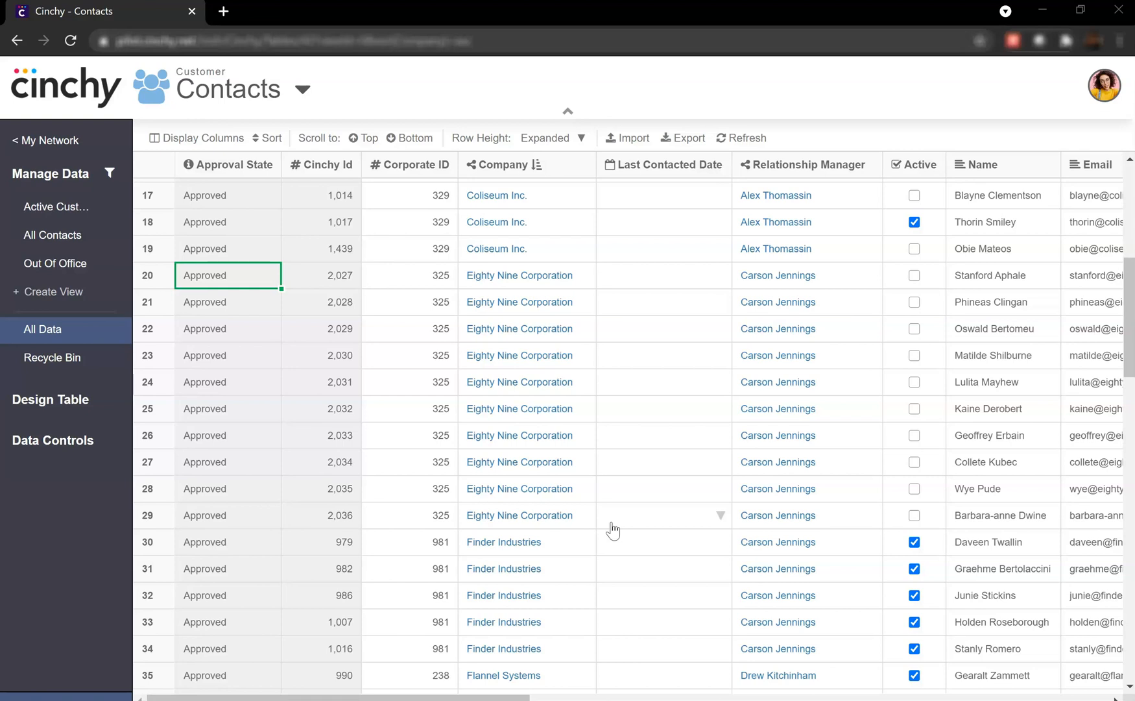
- Open the Customer Contacts table and sort it by Company in ascending order to find the Eighty Nine Corporation rows
click(577, 572)
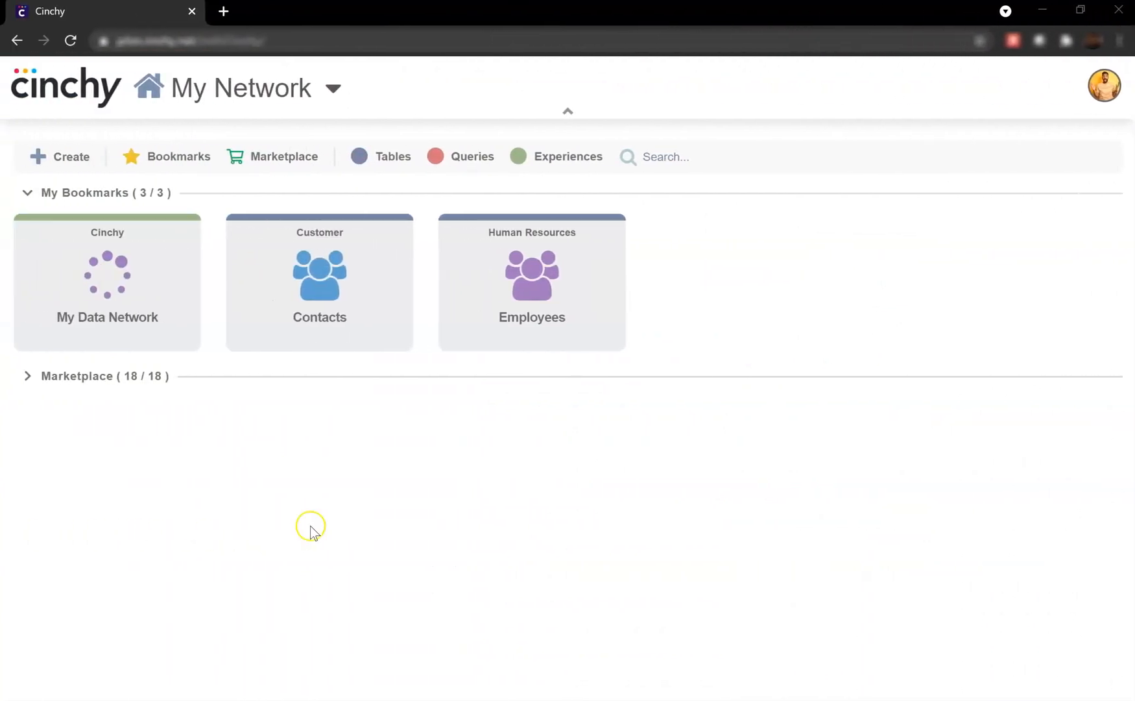
click(331, 304)
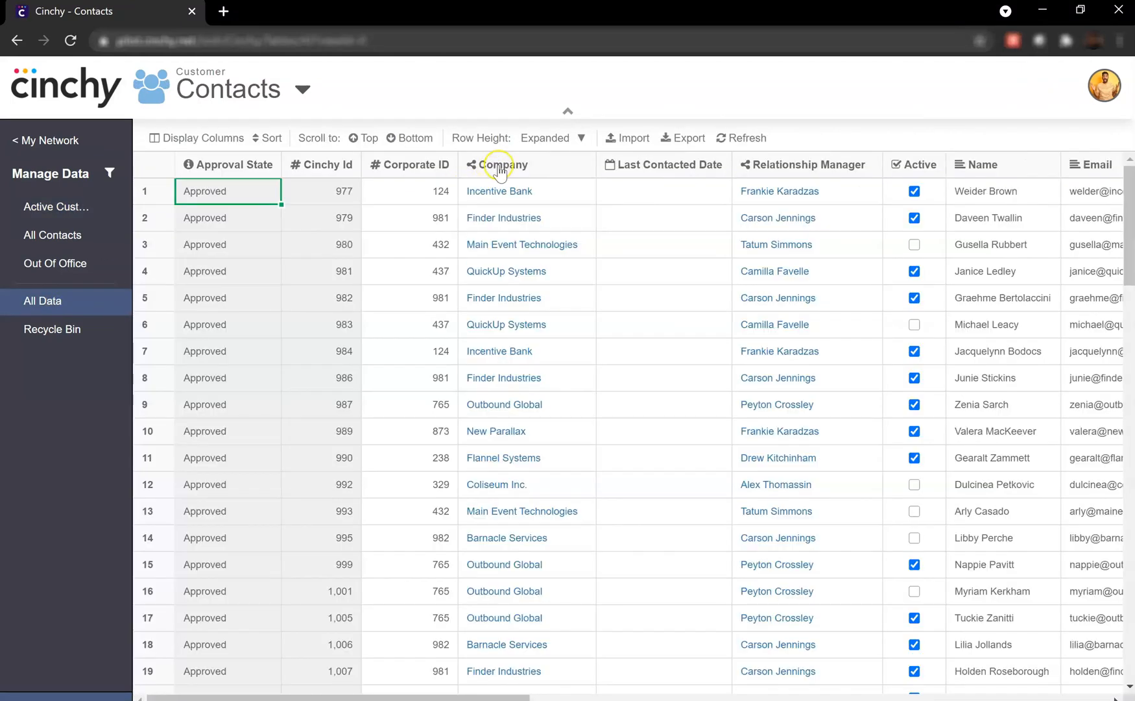
click(499, 168)
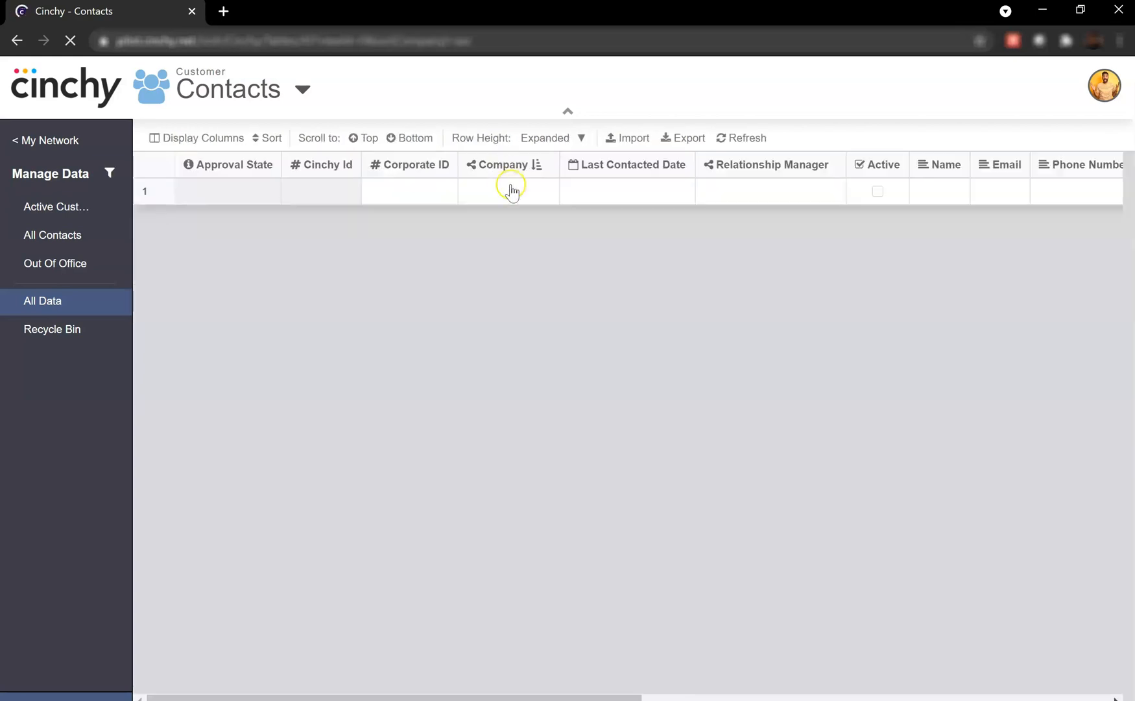
scroll(566, 370, down, 3)
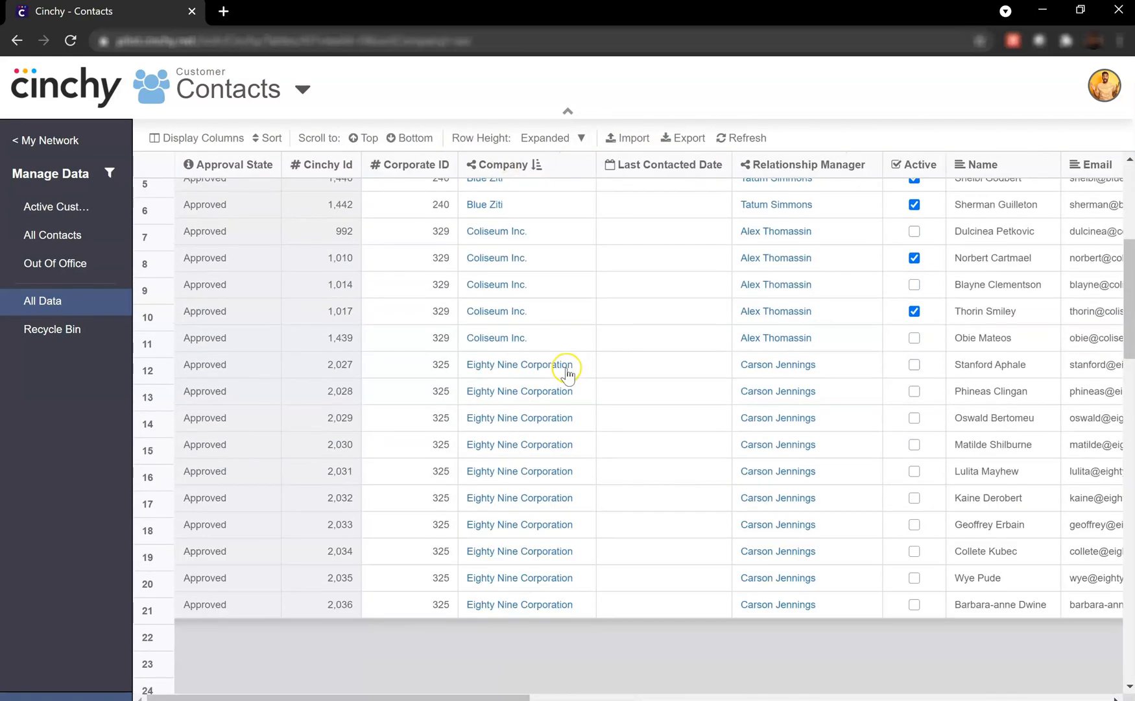
scroll(566, 370, down, 2)
scroll(566, 370, up, 1)
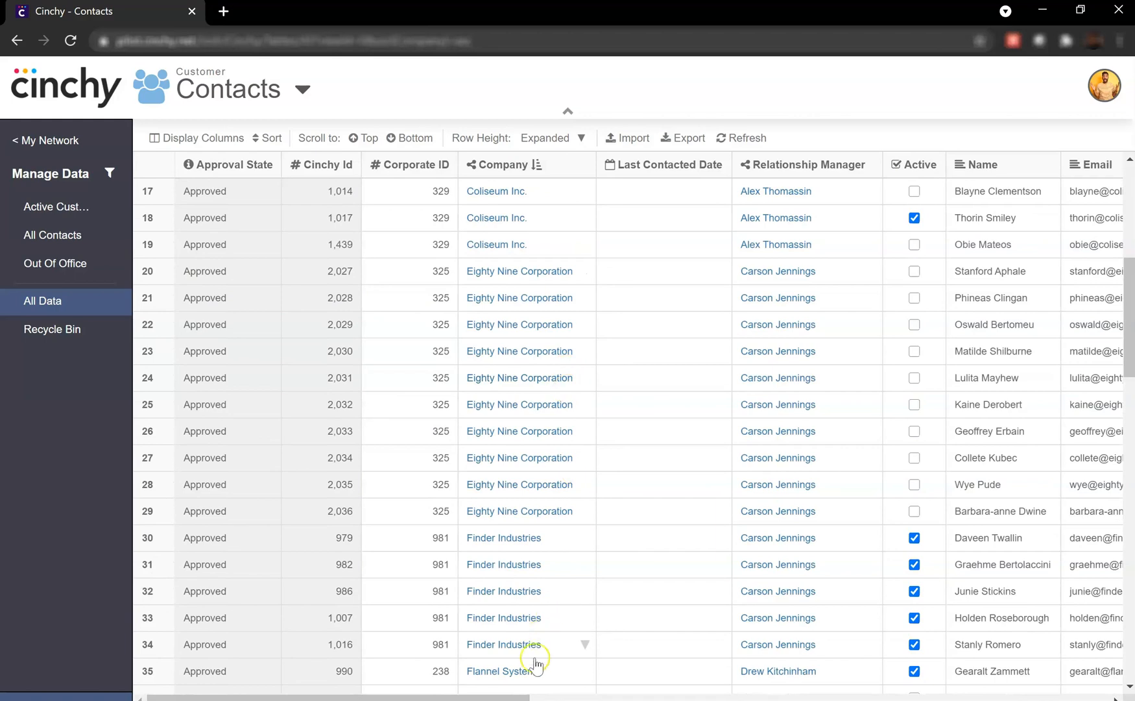
- Mark the Eighty Nine Corporation contacts in rows 20, 21, 23, 24, 25, 28 and 29 as Active
drag(514, 695, 549, 698)
click(914, 271)
click(915, 298)
click(946, 299)
click(946, 354)
click(946, 353)
click(946, 380)
click(946, 381)
click(947, 407)
click(947, 407)
click(947, 486)
click(947, 513)
click(947, 513)
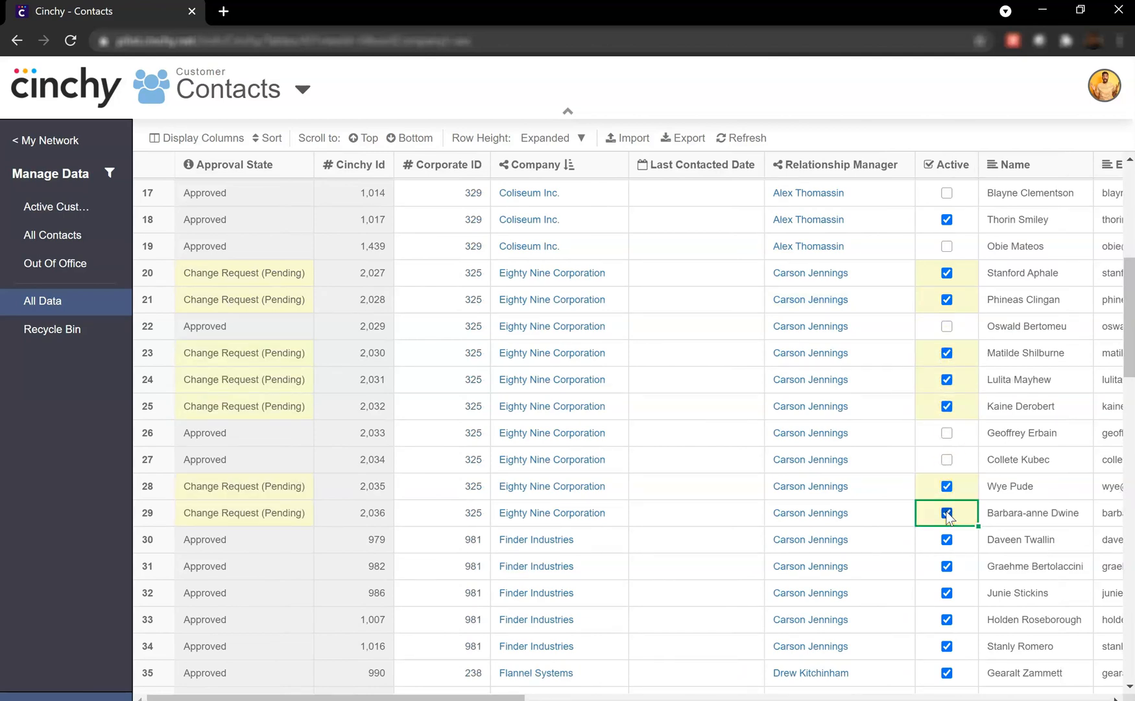
- Set Last Contacted Date to Mar 16, 2021 for row 20 and Jan 11, 2021 for row 21
click(752, 272)
click(645, 306)
click(713, 393)
click(753, 300)
click(646, 334)
click(646, 334)
click(646, 334)
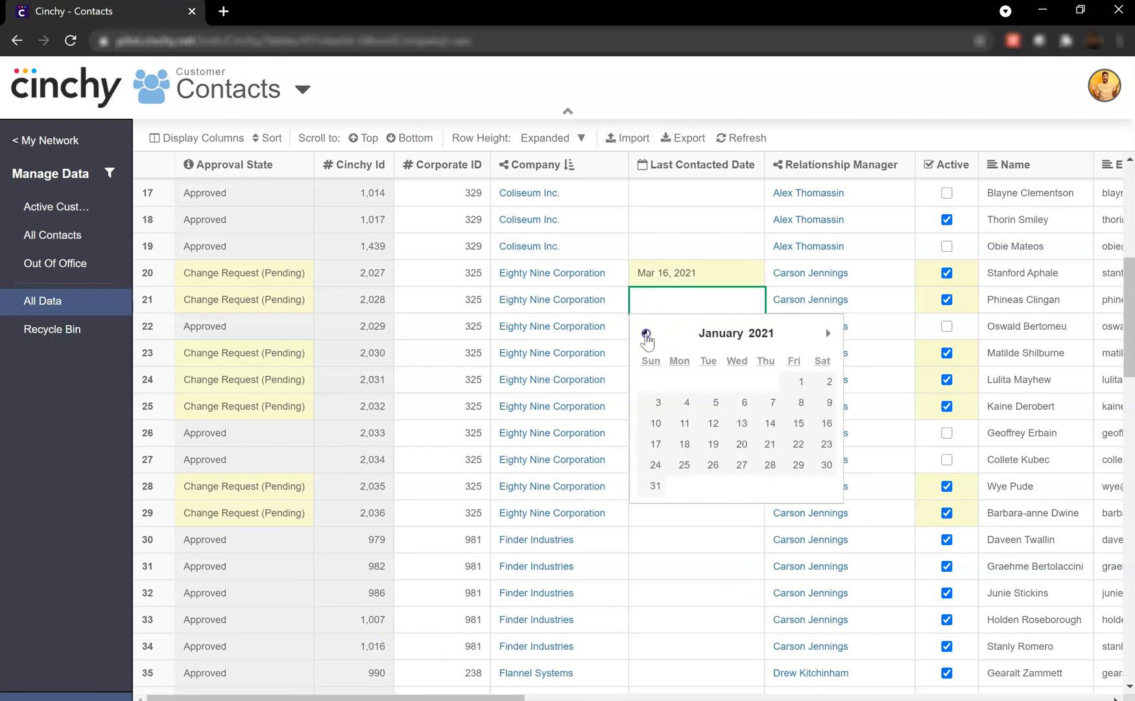
click(686, 421)
- Set Last Contacted Date to Nov 16, 2020 for row 23 and Oct 02, 2020 for row 24
click(753, 353)
double_click(645, 387)
double_click(646, 387)
click(645, 387)
click(690, 469)
click(752, 379)
click(730, 413)
click(733, 329)
click(794, 462)
- Set Last Contacted Date to Mar 26, 2021 for row 25, Apr 09, 2021 for row 28 and Apr 14, 2021 for row 29
click(753, 406)
click(644, 440)
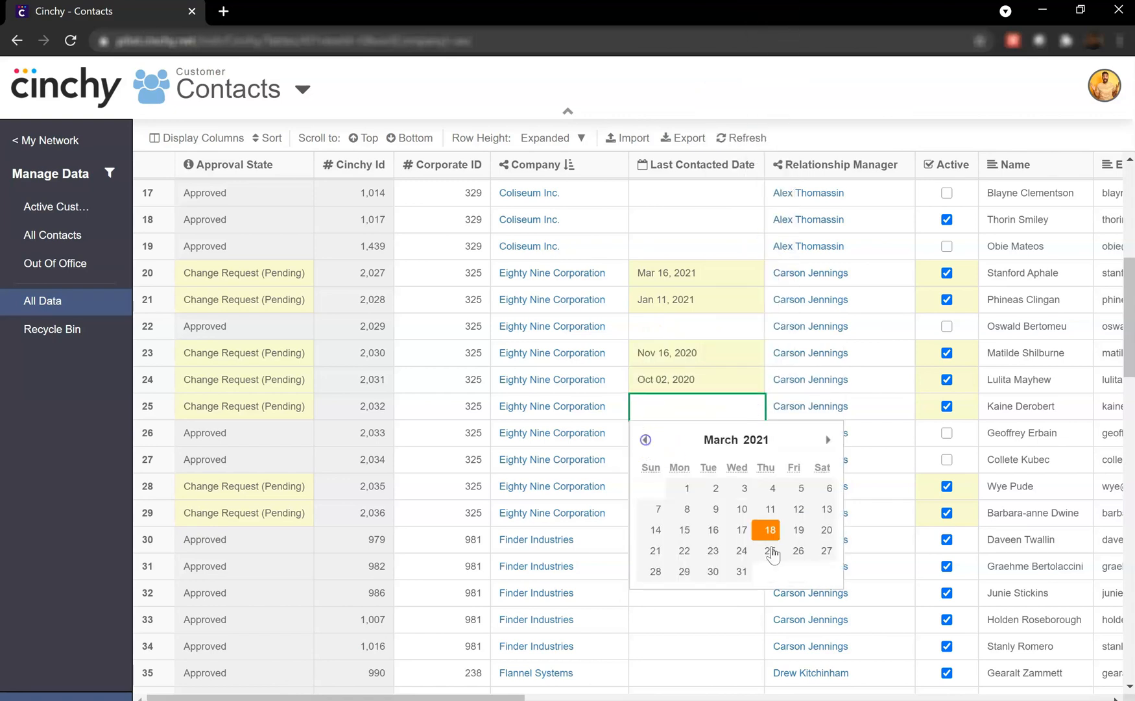
click(794, 550)
click(752, 486)
click(799, 591)
click(753, 512)
click(742, 639)
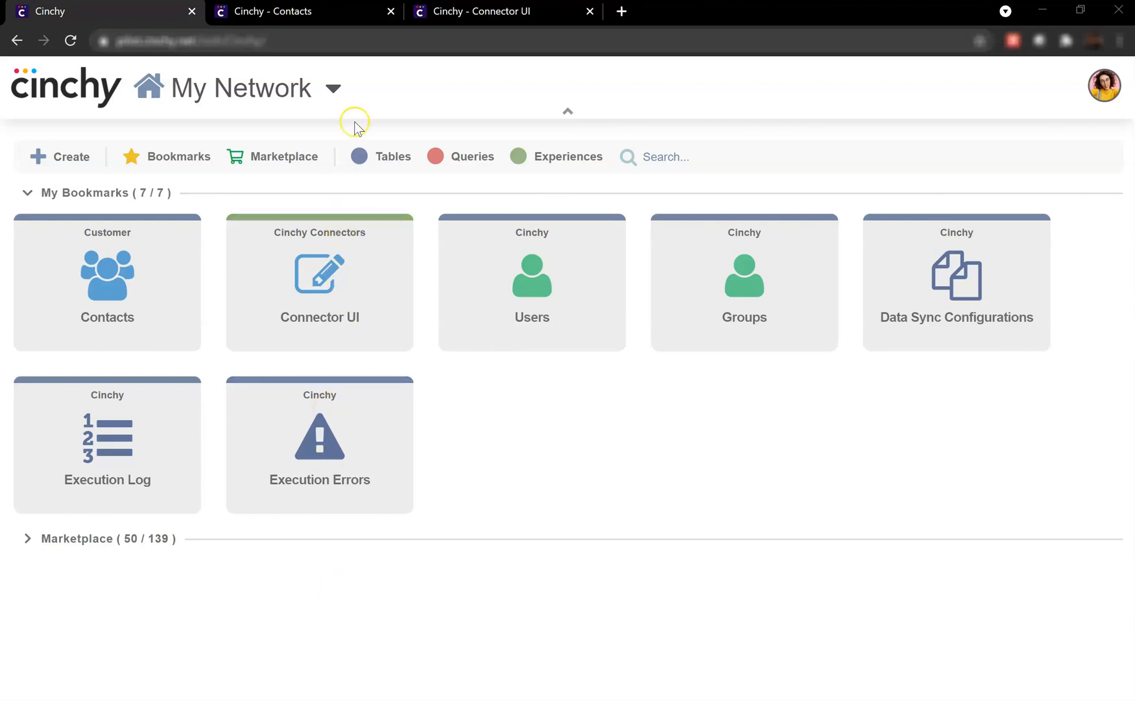
- In the data approver's Contacts table, approve the change requests for rows 20 through 29
click(348, 18)
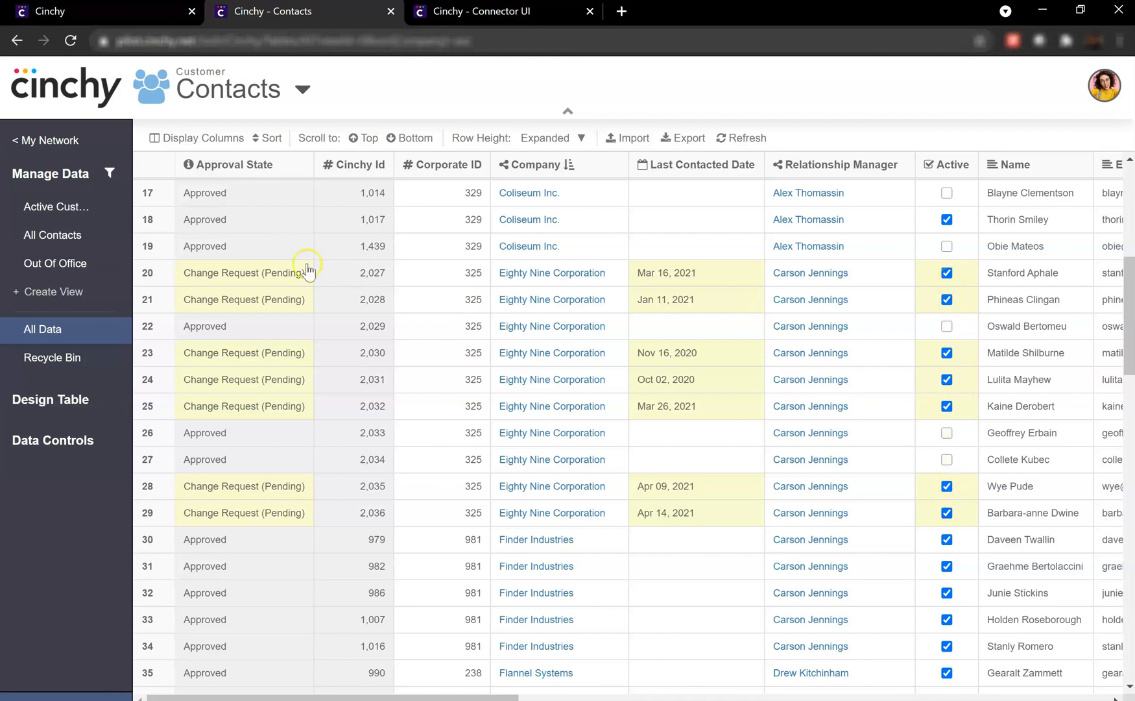
drag(147, 272, 156, 519)
right_click(155, 516)
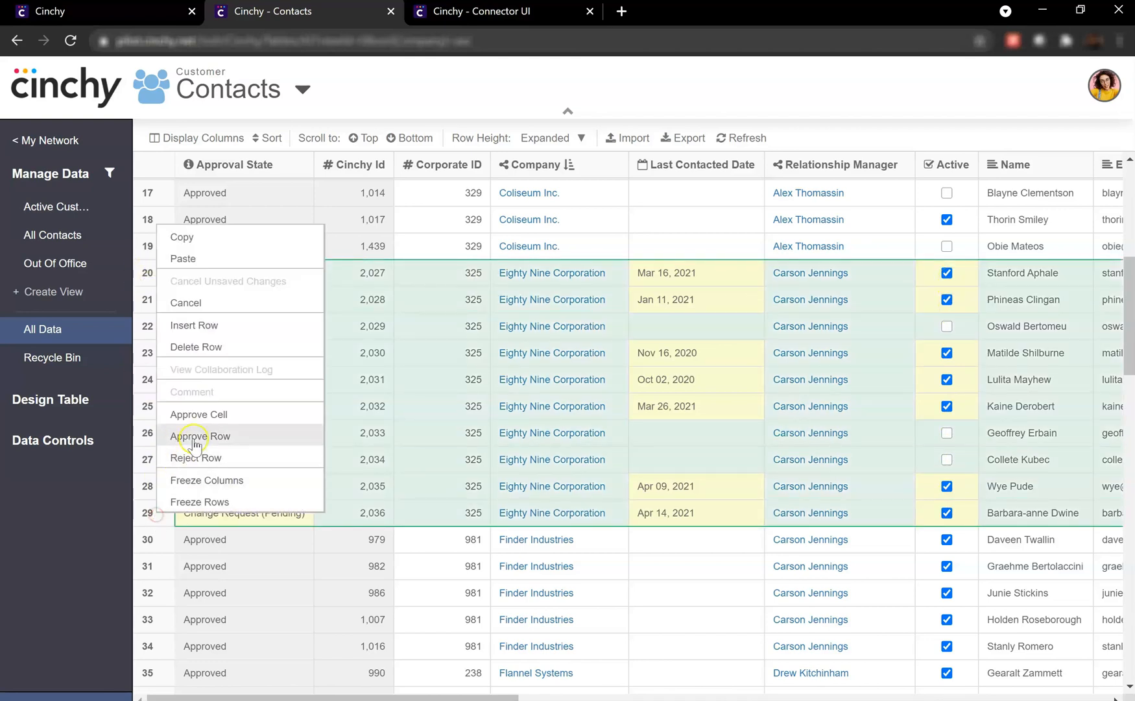
click(201, 433)
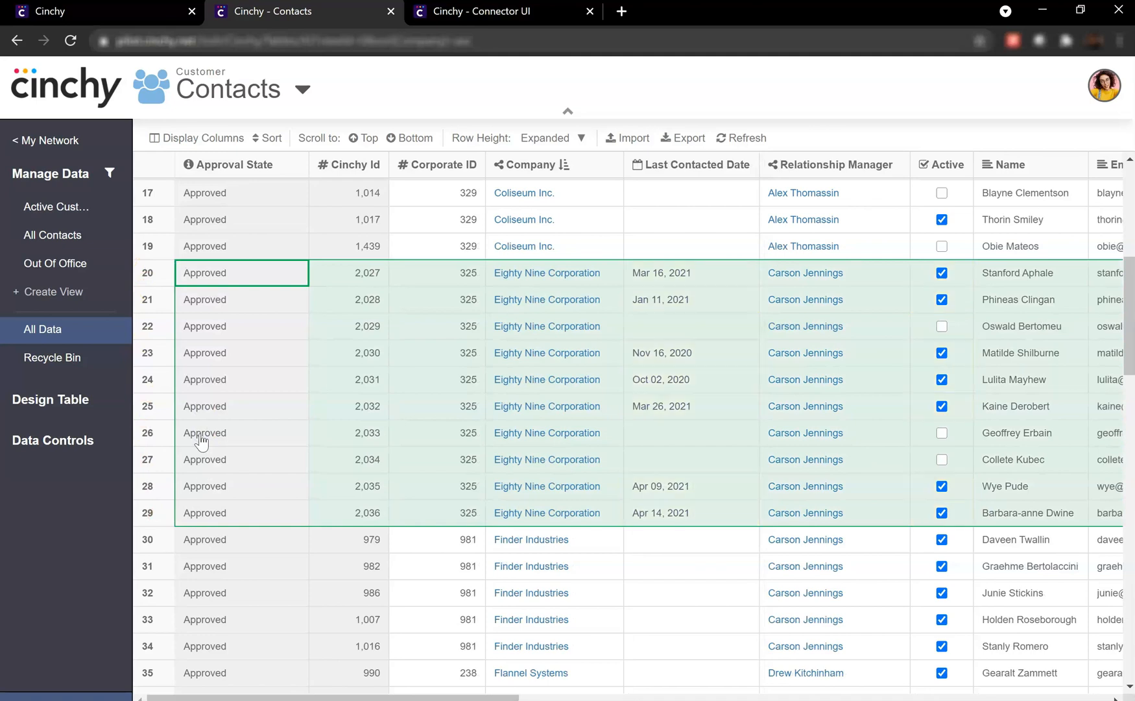
click(237, 348)
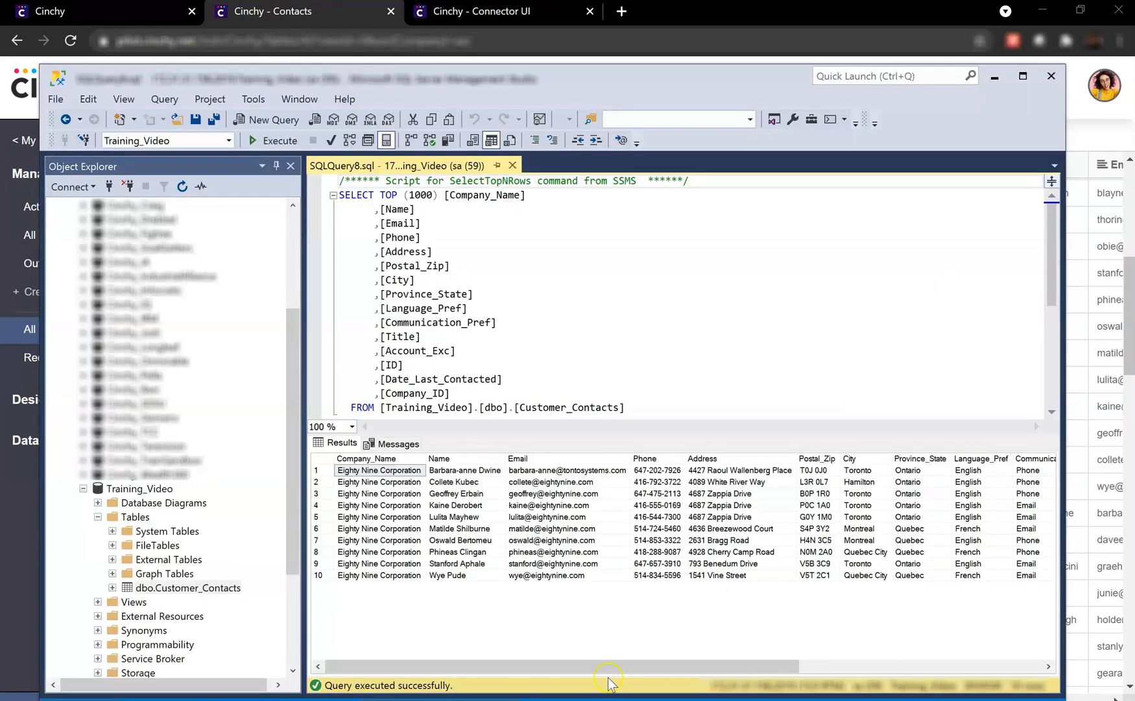
- Check the Date_Last_Contacted column in the Customer_Contacts query results in SQL Server Management Studio
drag(608, 666, 850, 668)
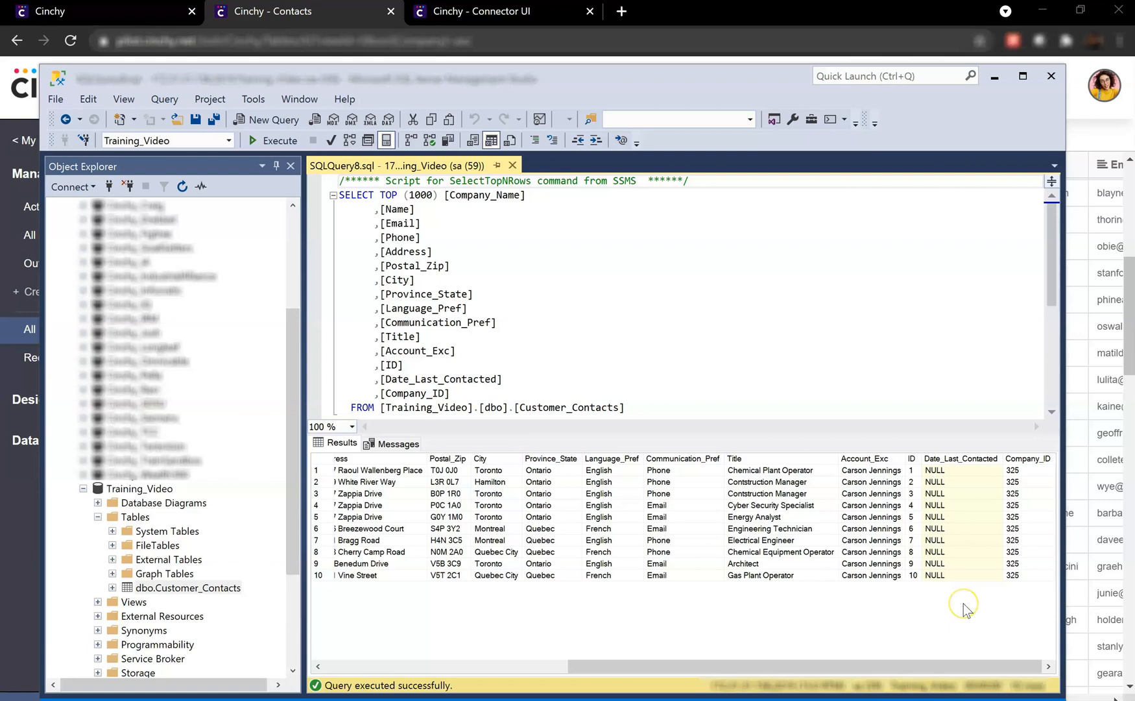
- Switch to the Cinchy Connector UI and review the name and version of the customer enrichment data sync configuration
click(526, 14)
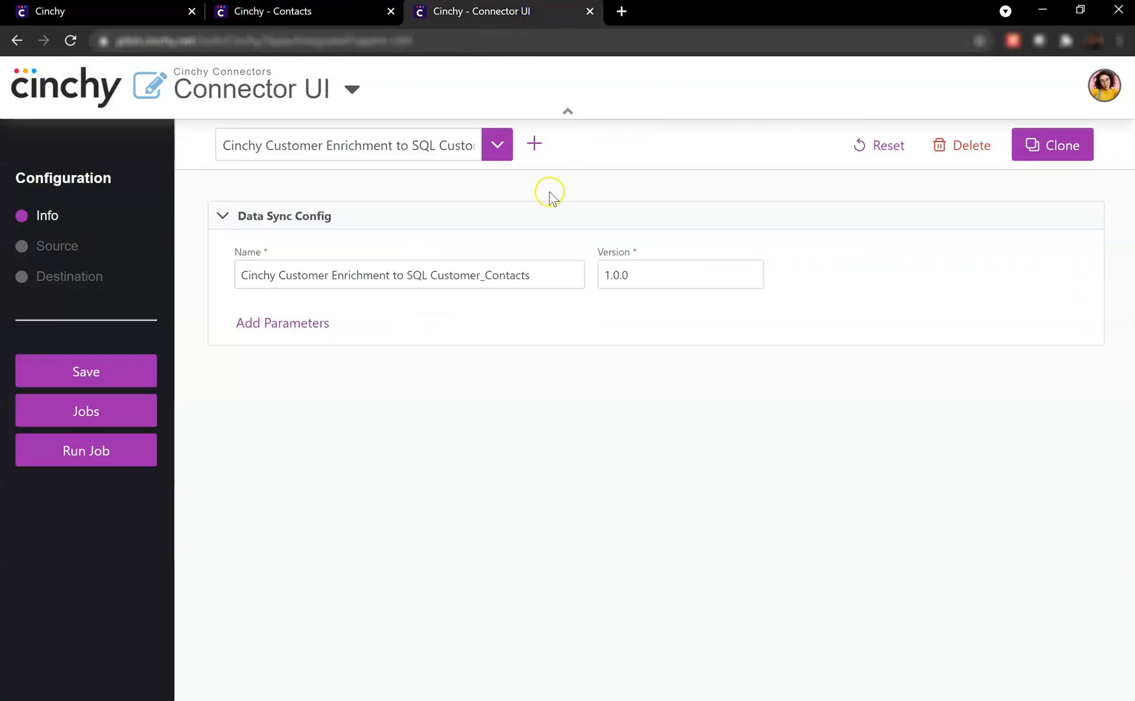
click(67, 224)
click(67, 224)
click(62, 253)
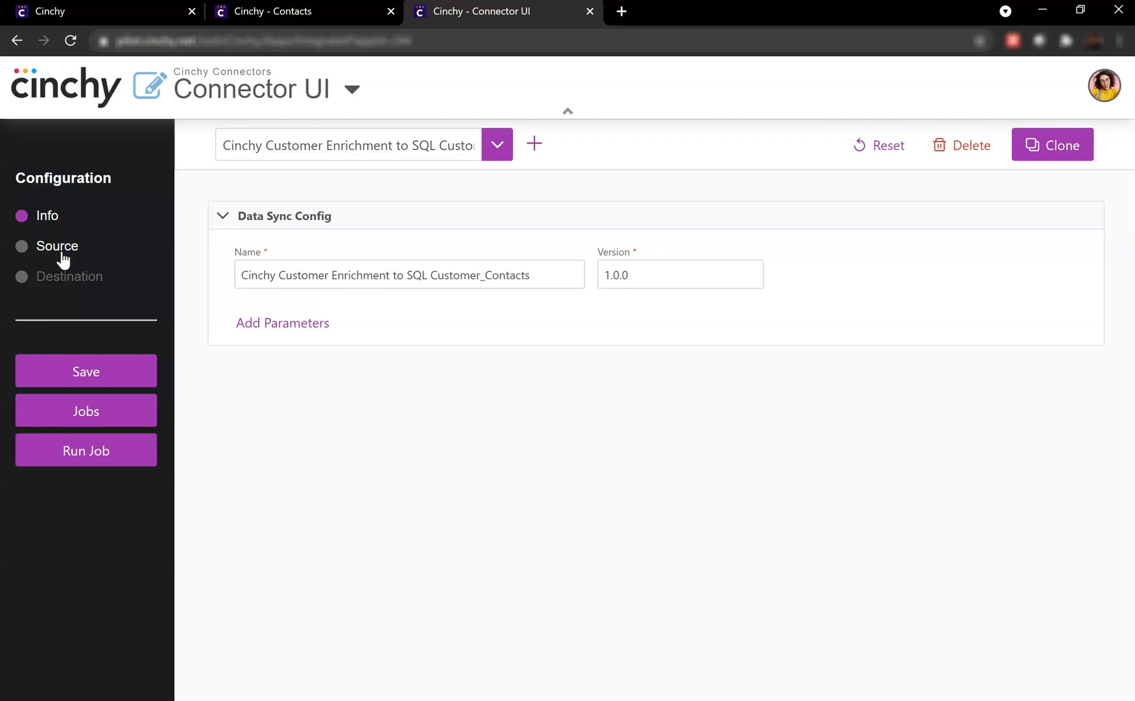
click(64, 279)
click(729, 286)
click(671, 281)
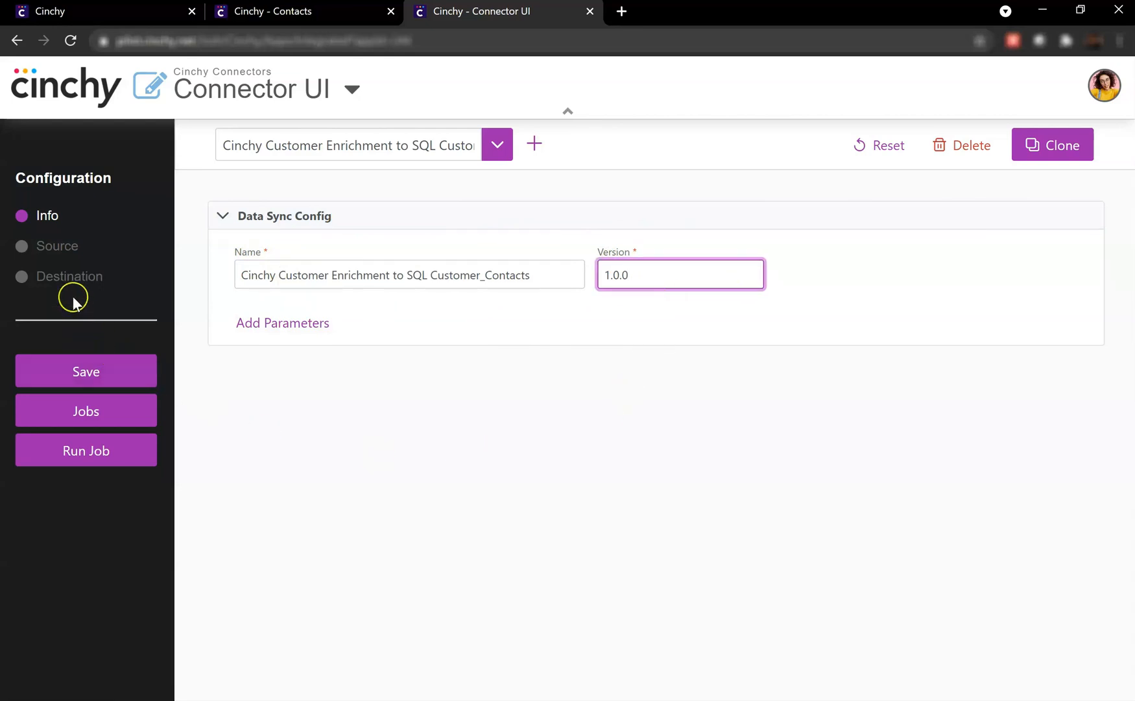
- Review the sync's source settings, including the Customer domain, the Contacts table and its schema columns
click(65, 250)
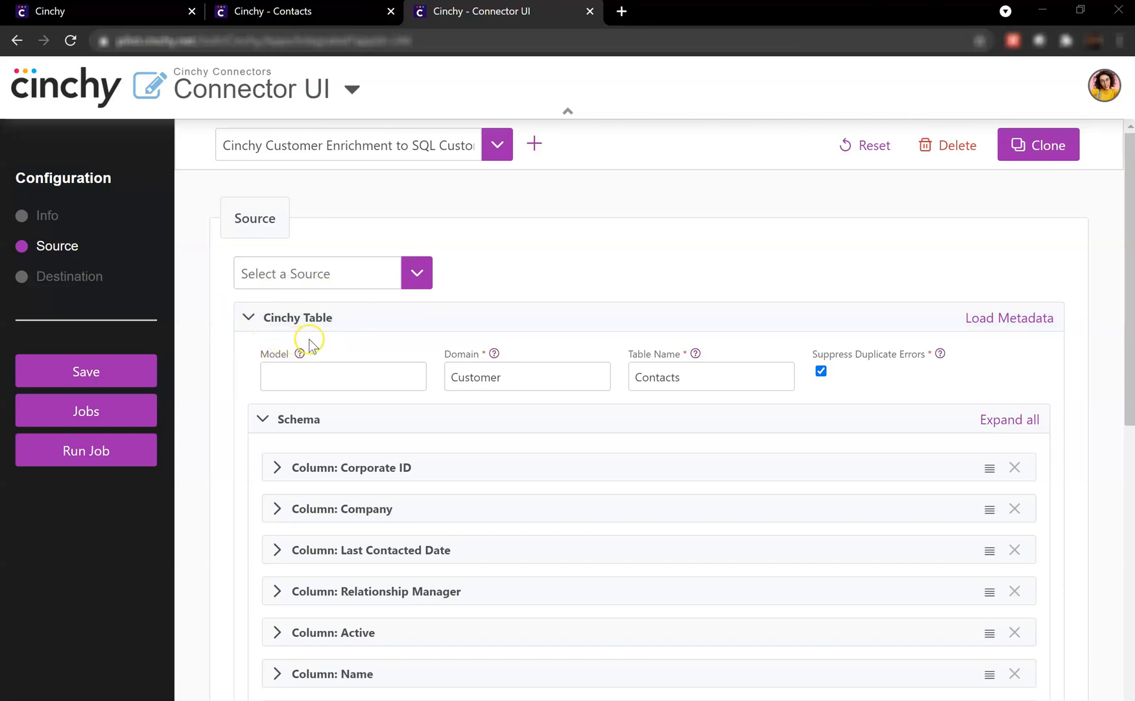
click(483, 385)
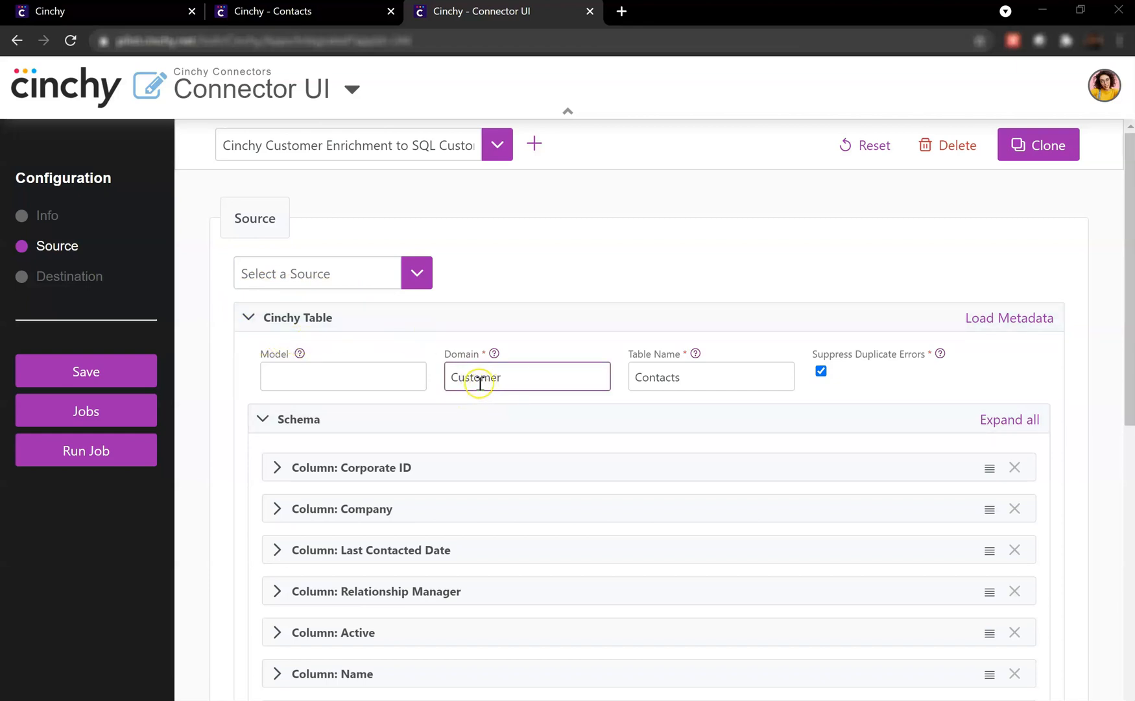
click(679, 381)
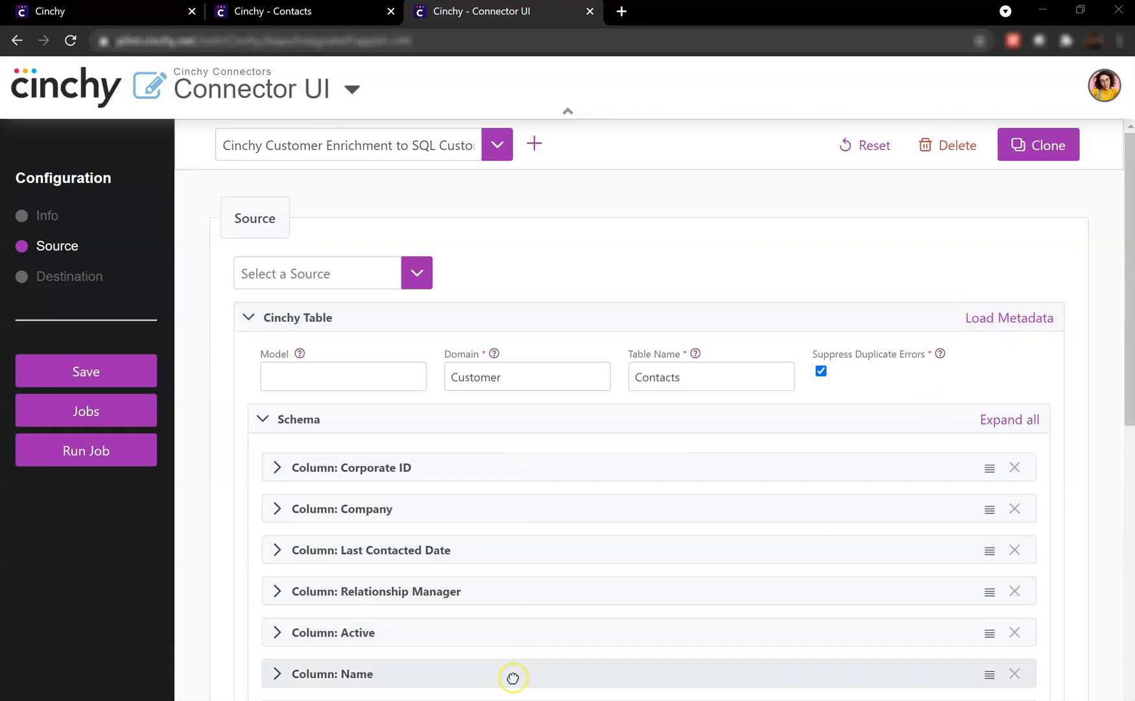
scroll(528, 544, down, 4)
scroll(528, 544, up, 8)
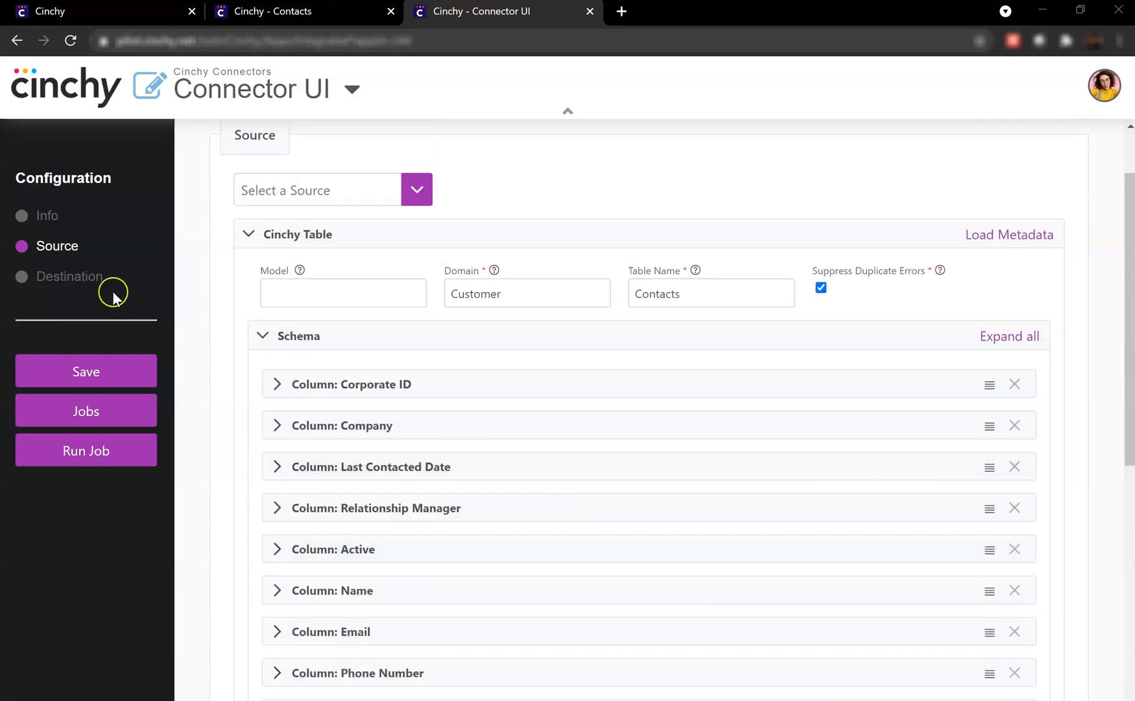
- Open the sync's destination settings and inspect the connection string's server, database, username and password fields without updating them
click(89, 279)
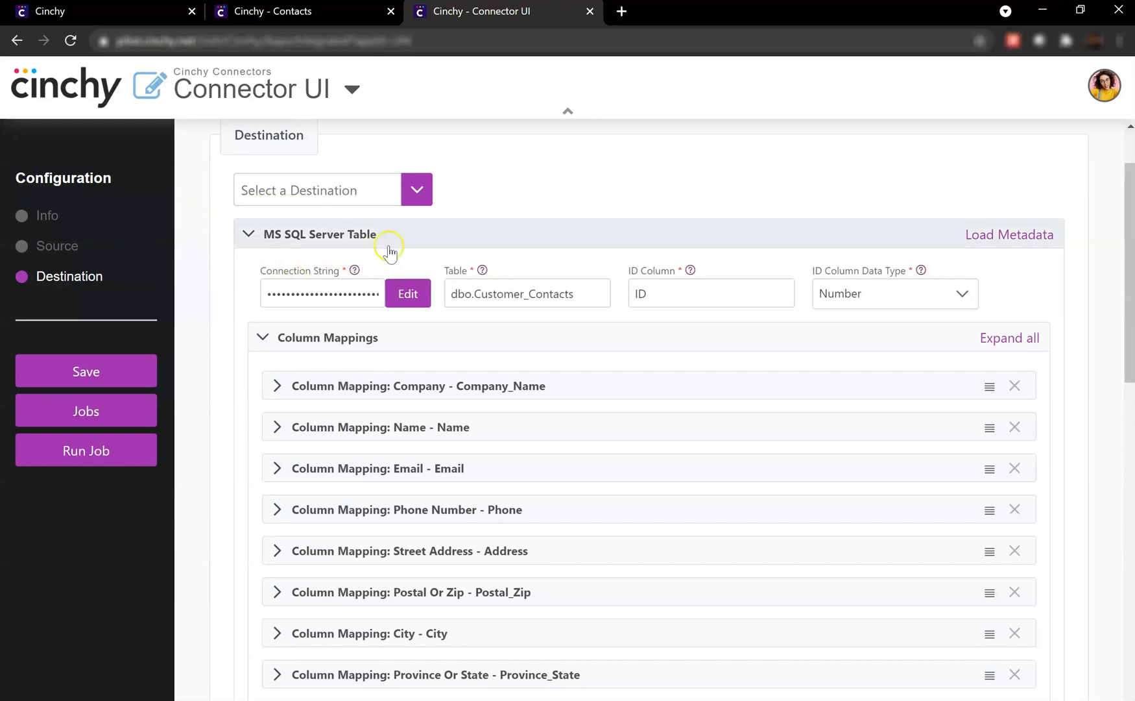
click(290, 303)
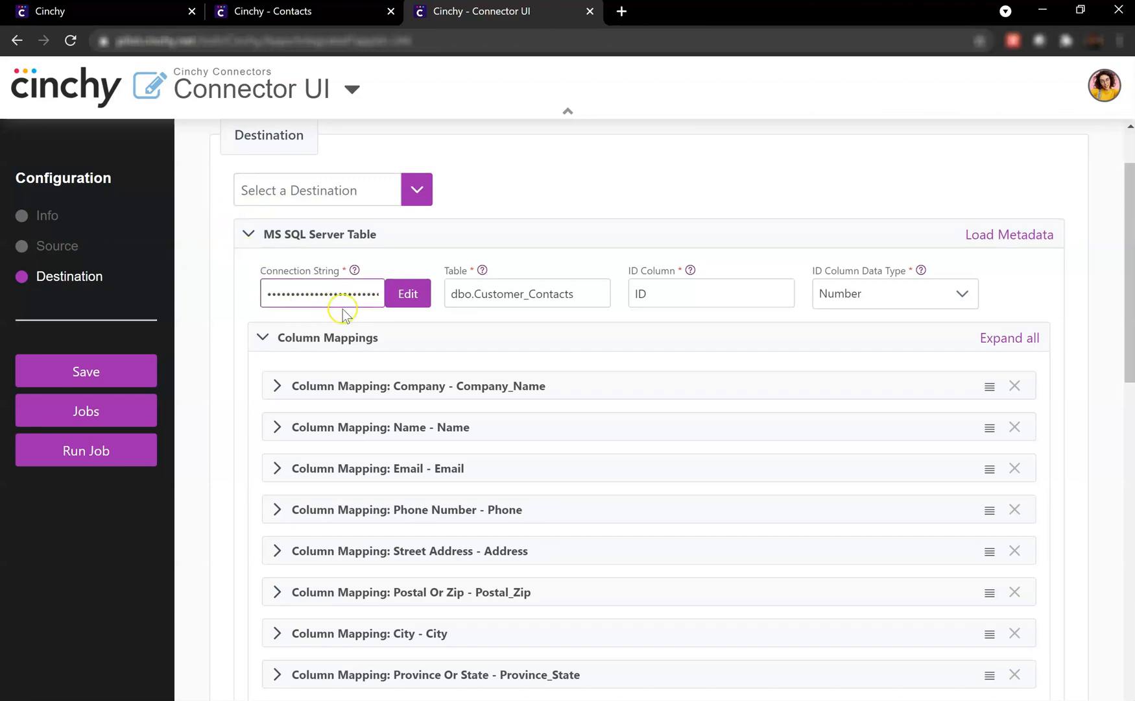
click(412, 298)
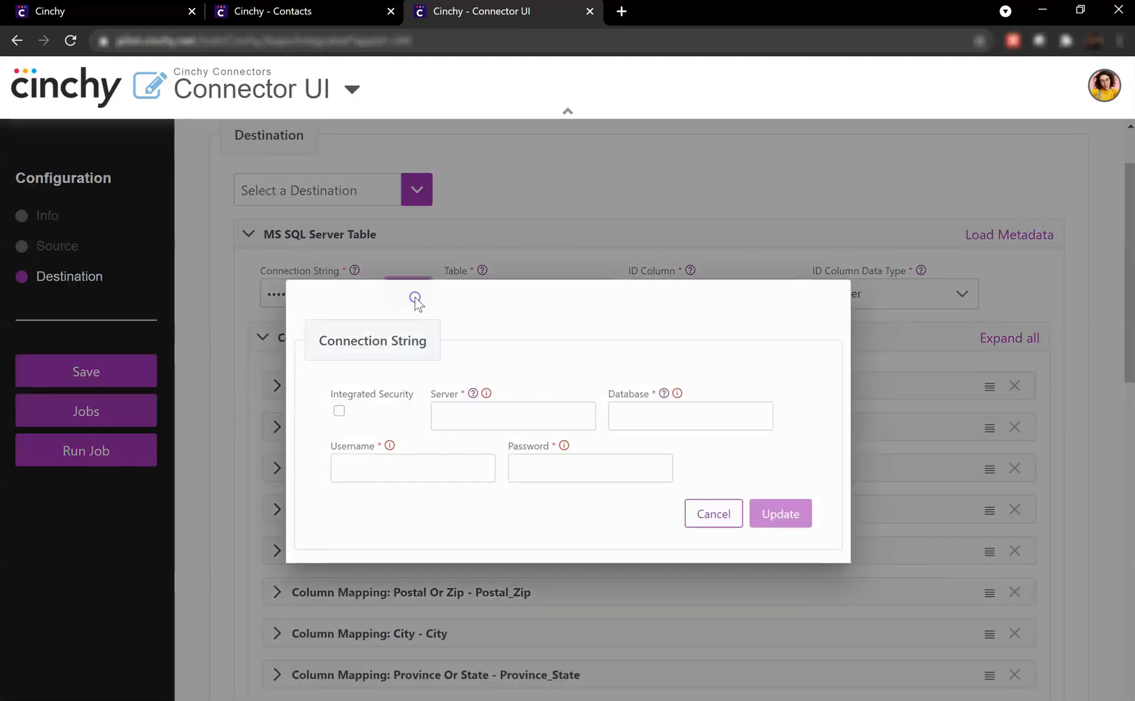
click(483, 412)
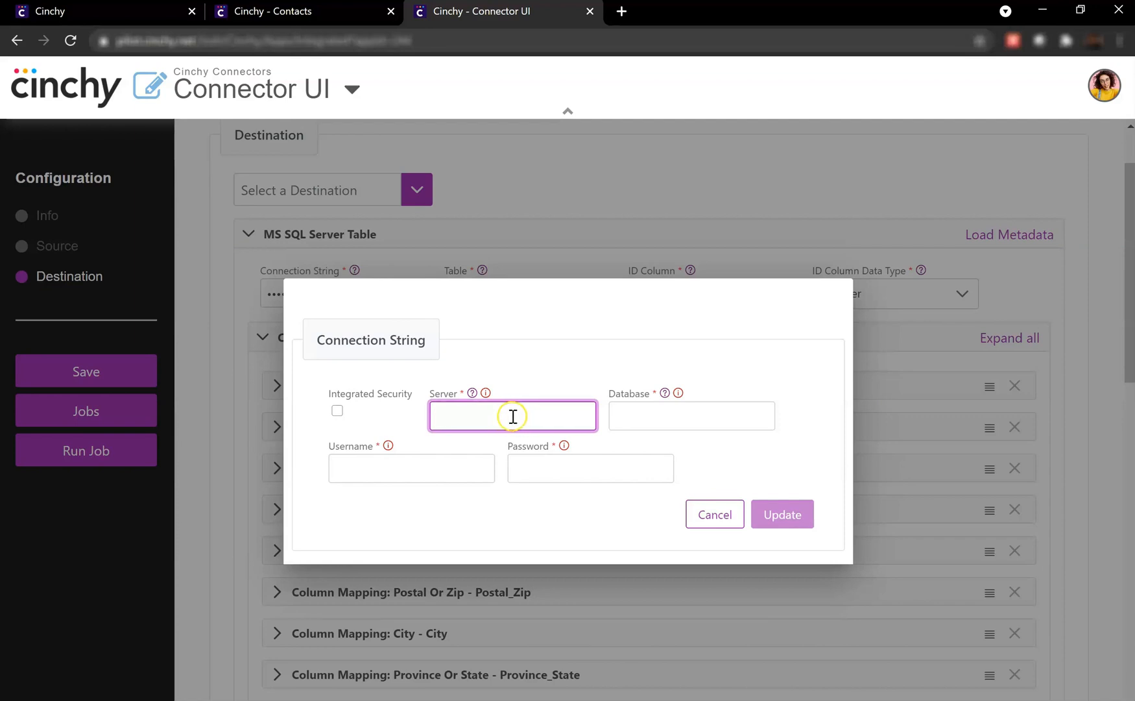
key(ctrl+v)
click(684, 416)
click(408, 469)
click(553, 469)
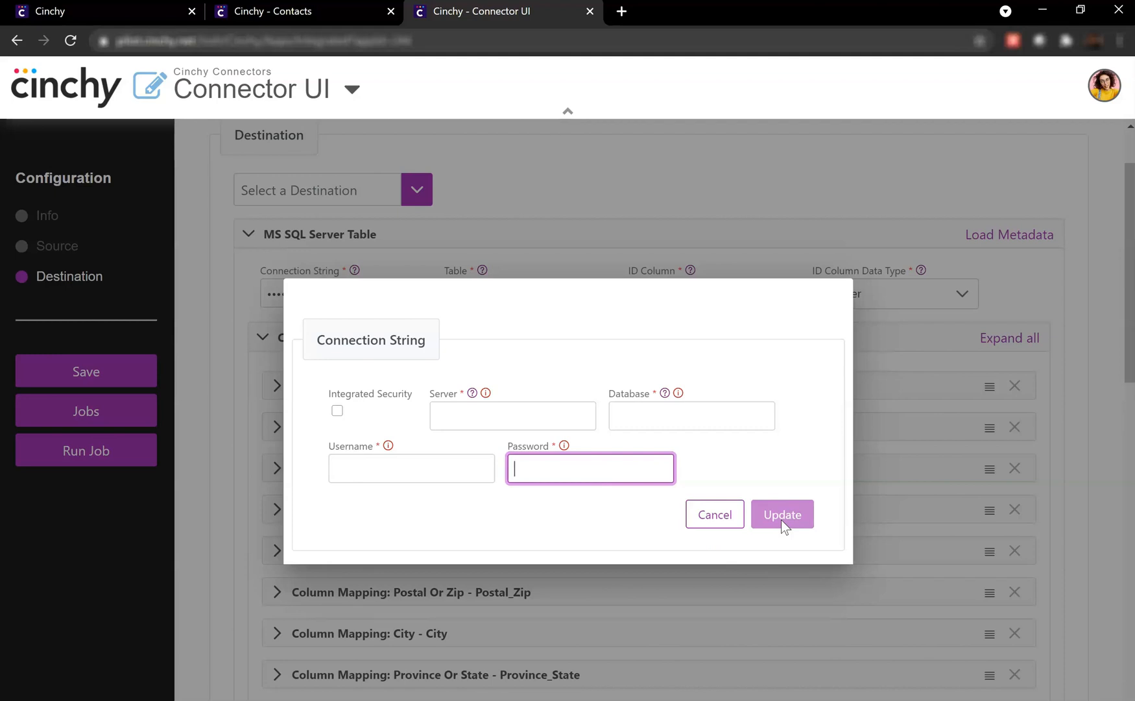
click(716, 524)
click(716, 524)
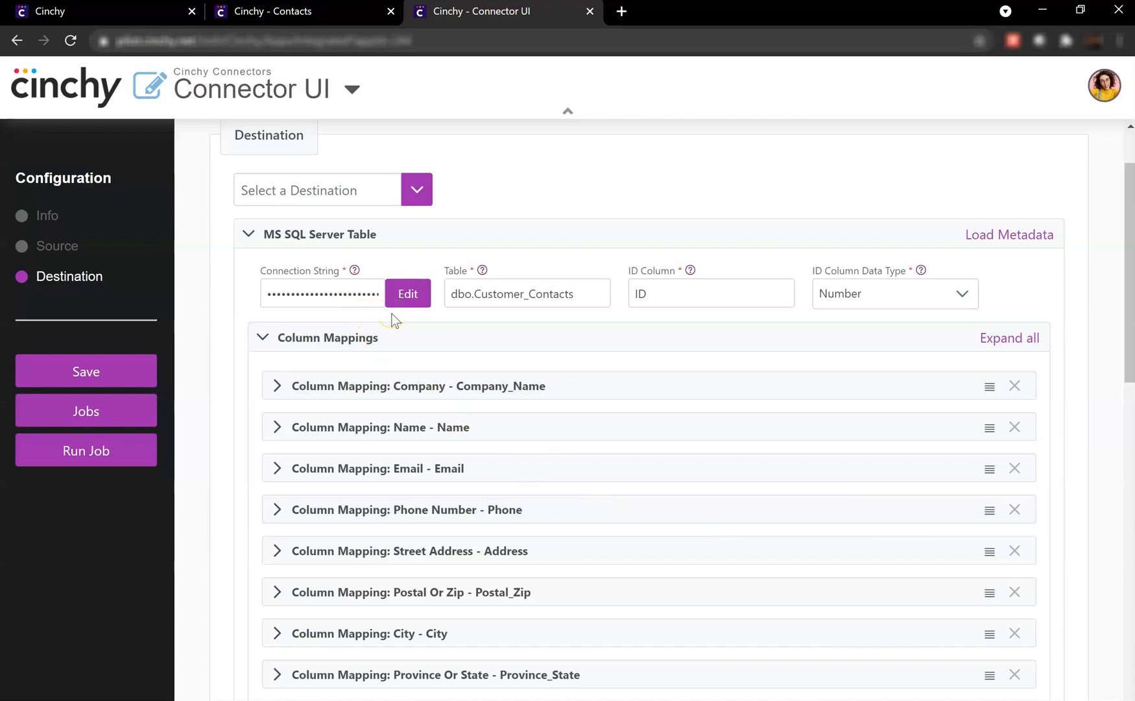
- Review the table and ID column settings of the MS SQL Server destination
click(531, 301)
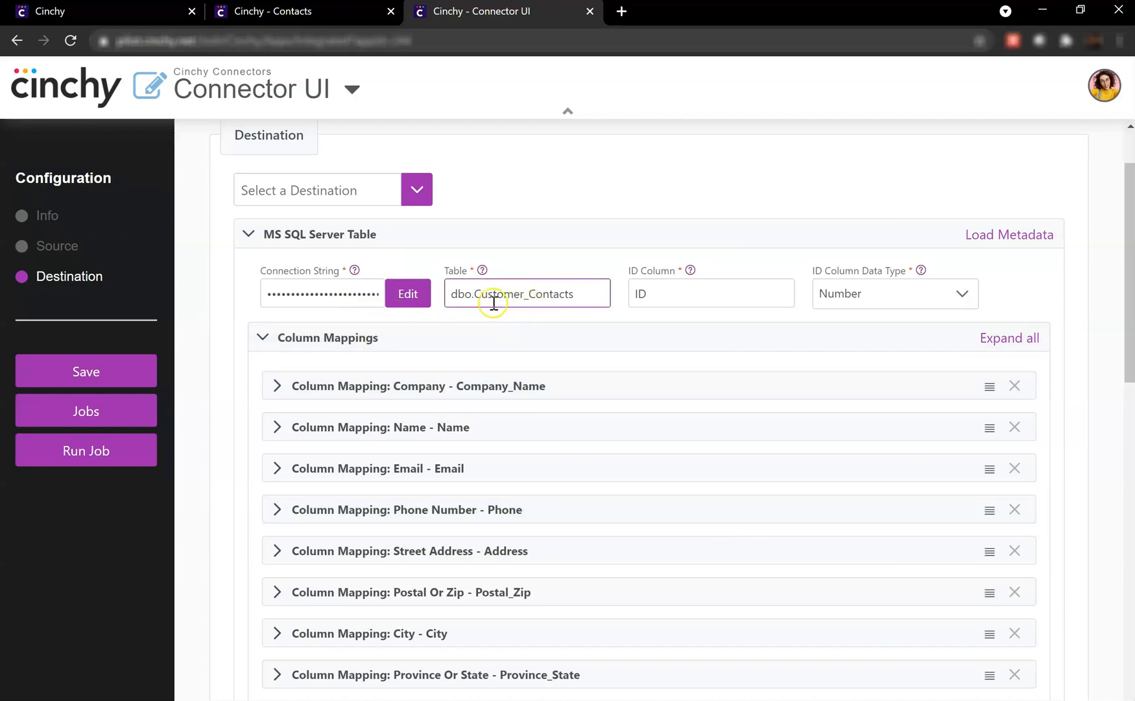
click(517, 311)
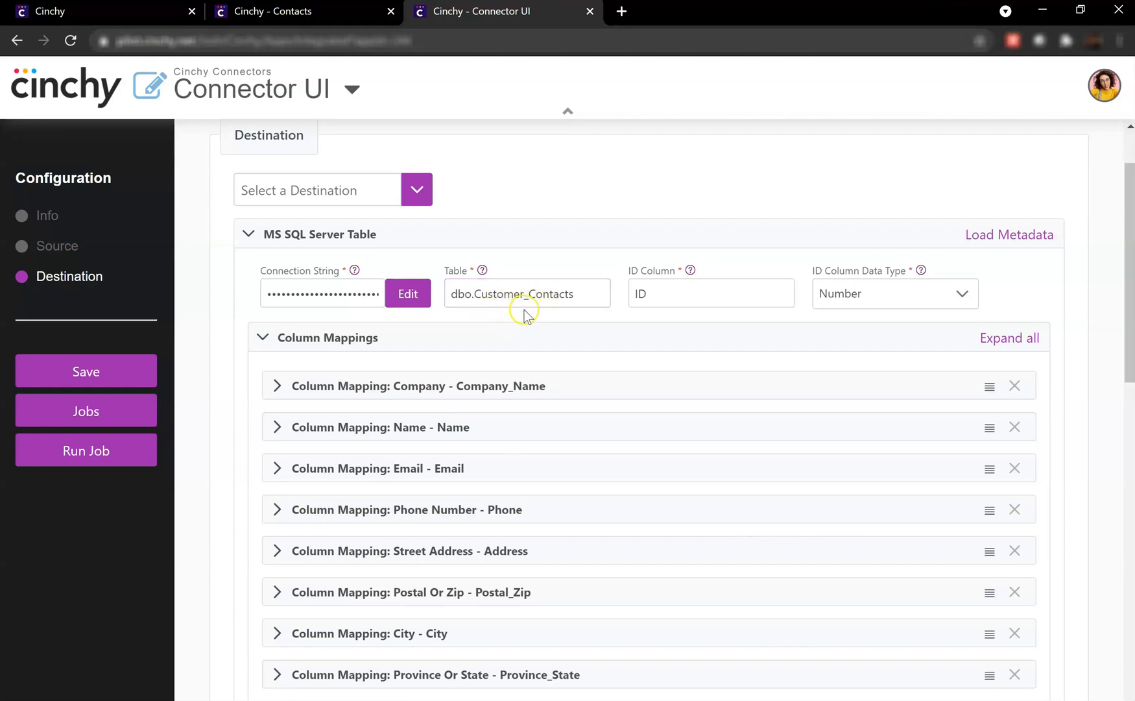
click(654, 297)
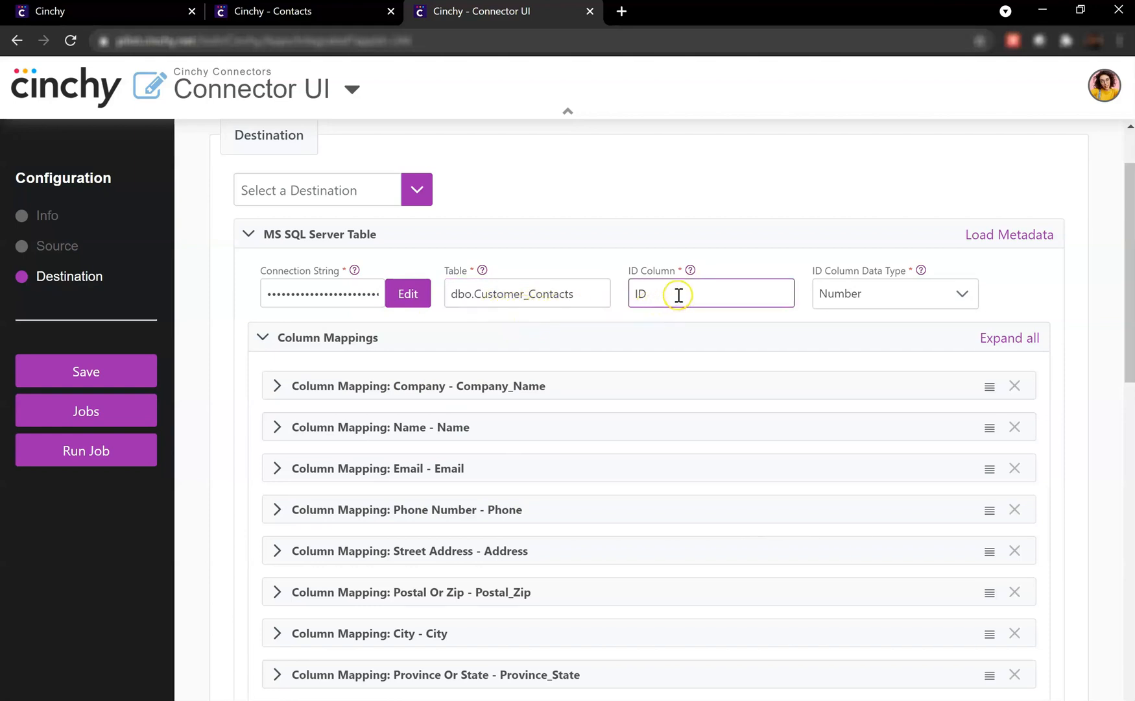
click(679, 295)
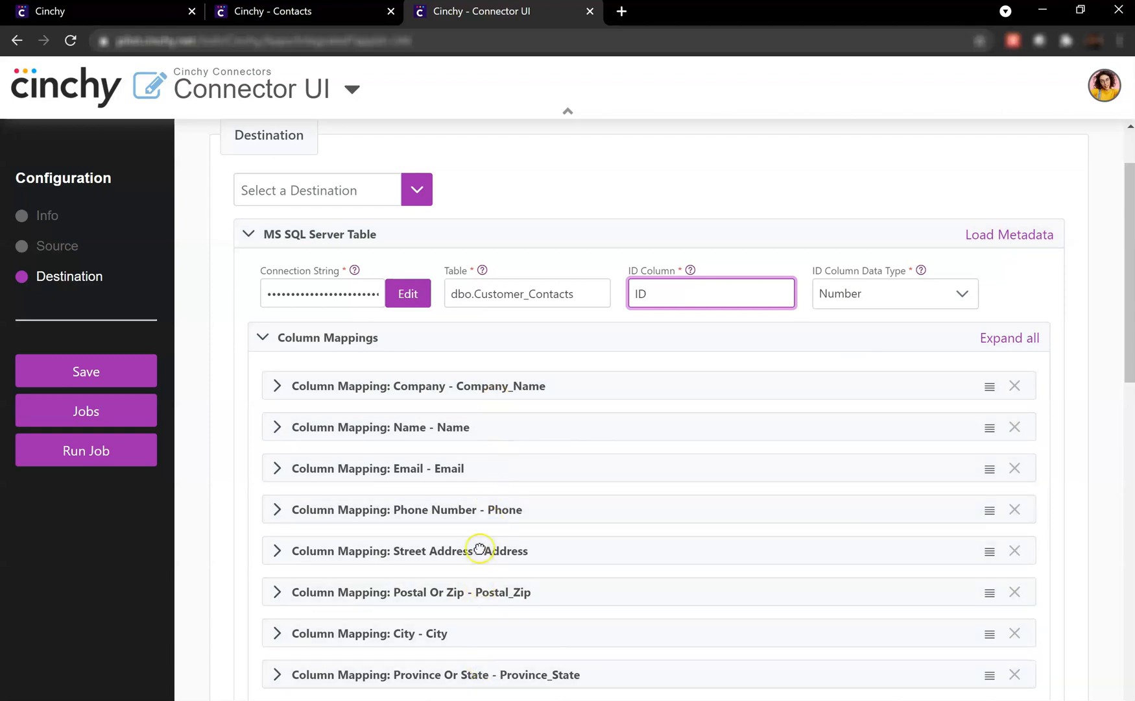
- Expand the Company to Company_Name mapping to check its link column, and review the remaining column mappings and the sync key
click(472, 389)
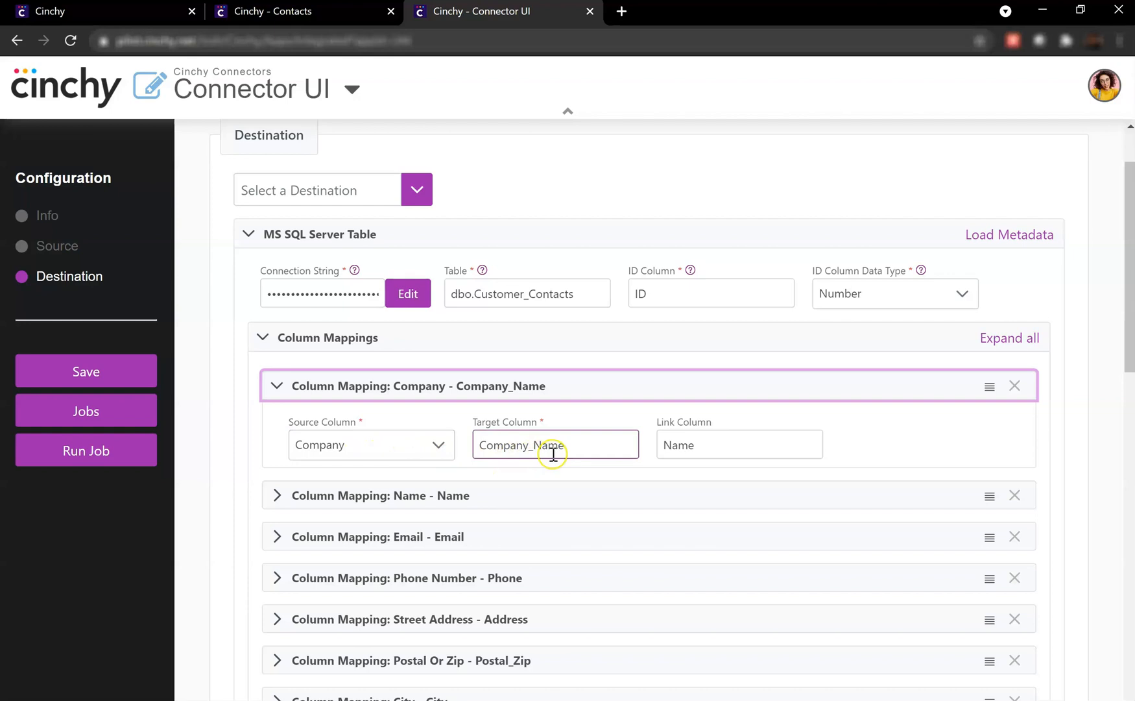
click(727, 442)
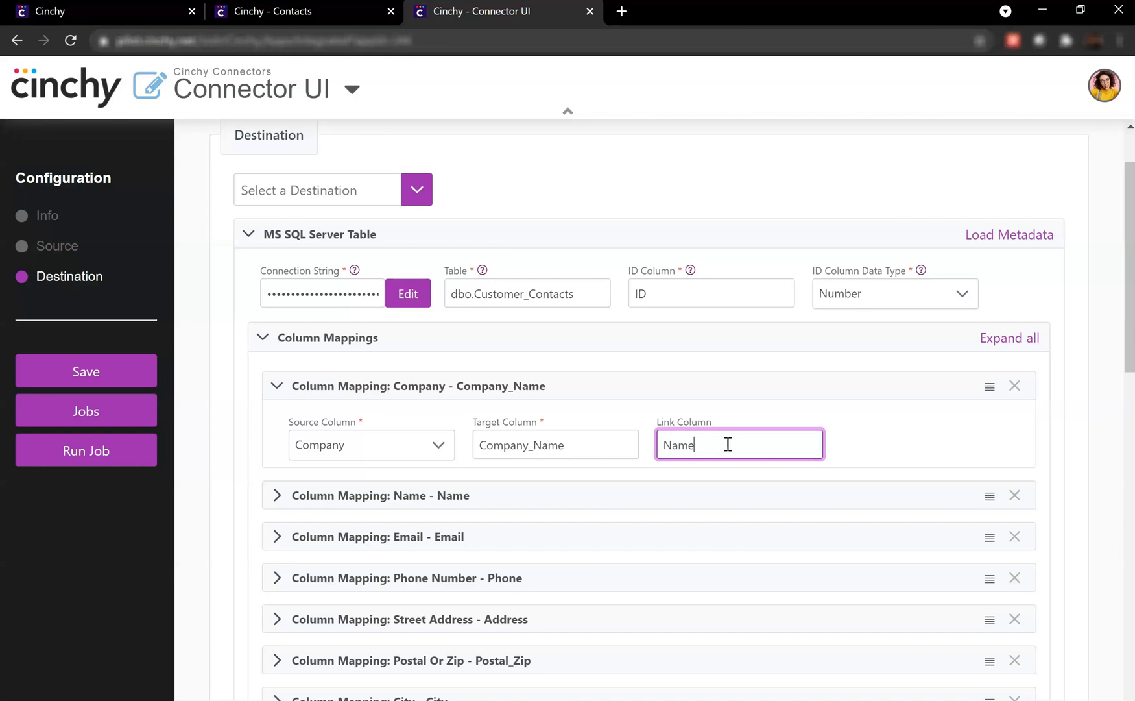
click(723, 449)
click(615, 543)
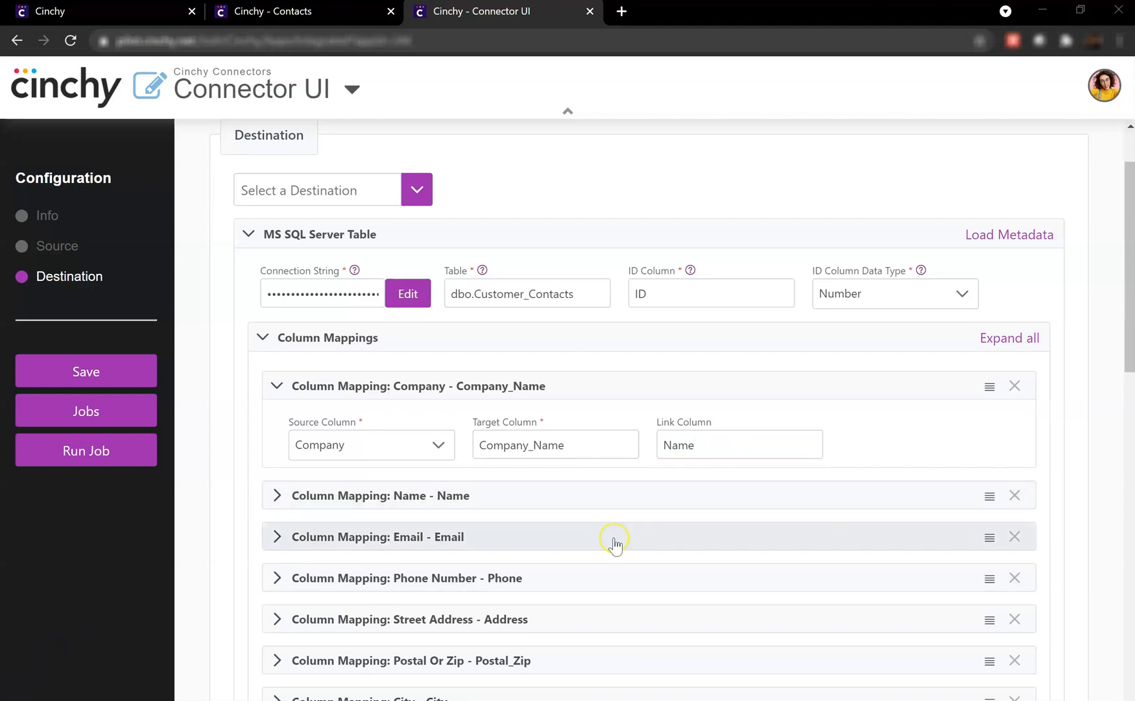
scroll(614, 542, down, 10)
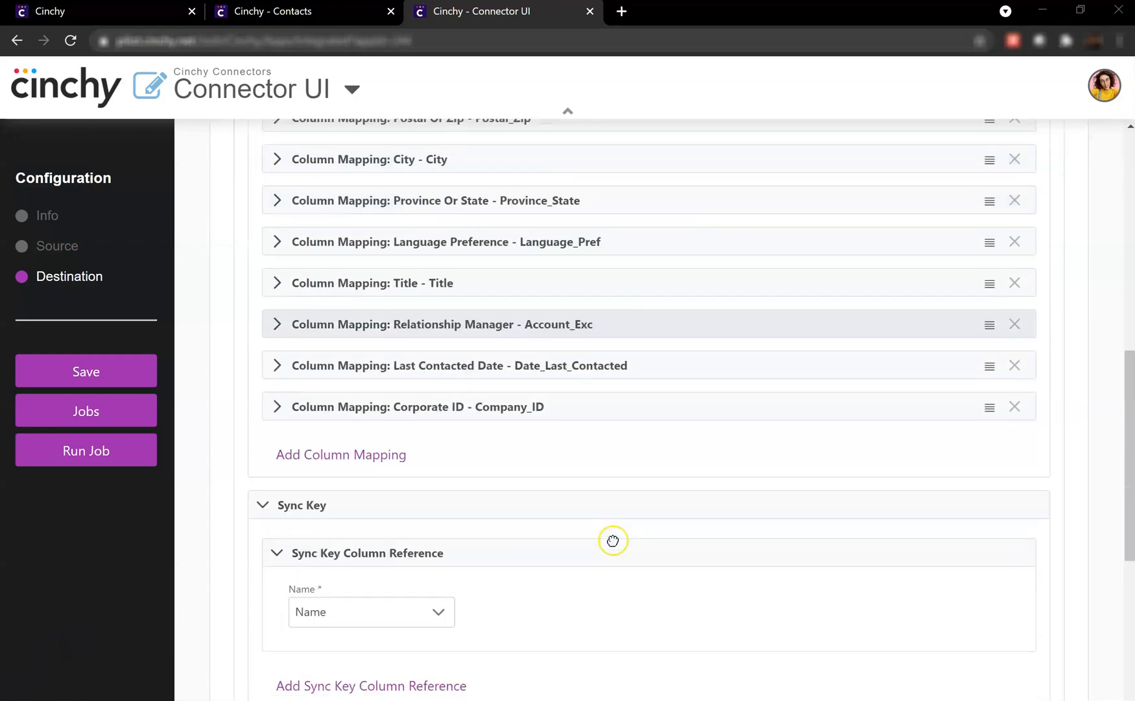
- Review the sync key and the new, dropped and changed record behaviours, and save the connector configuration when starting a job run
scroll(614, 541, down, 3)
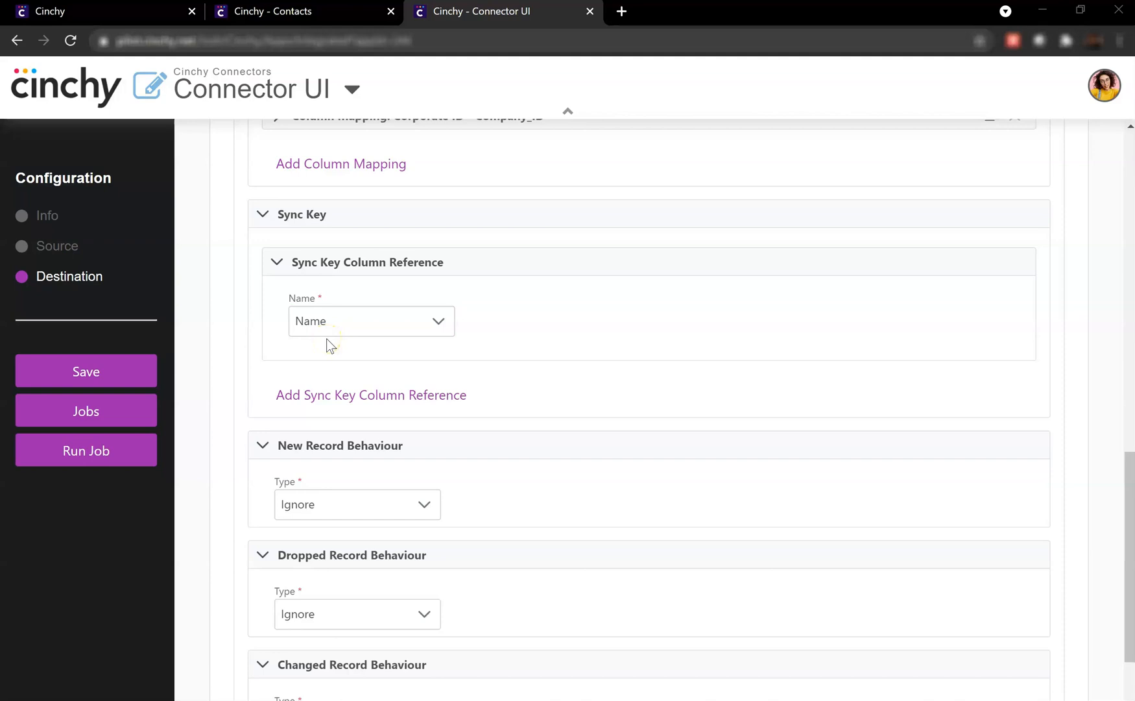
scroll(556, 402, down, 2)
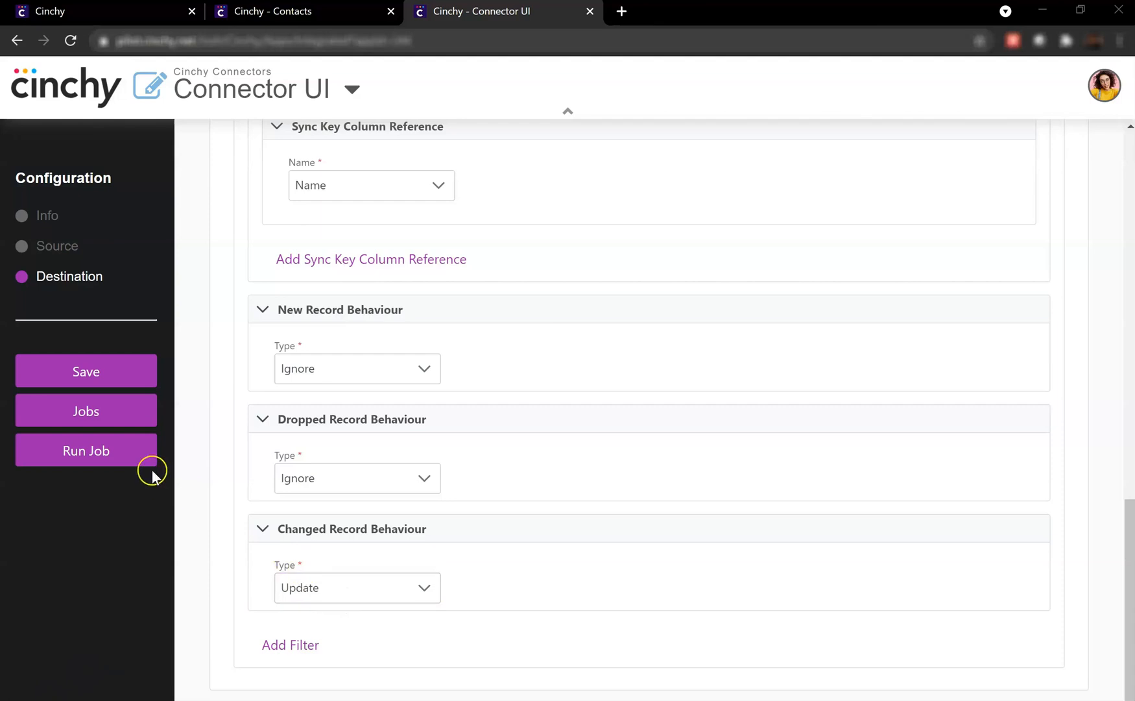
click(123, 454)
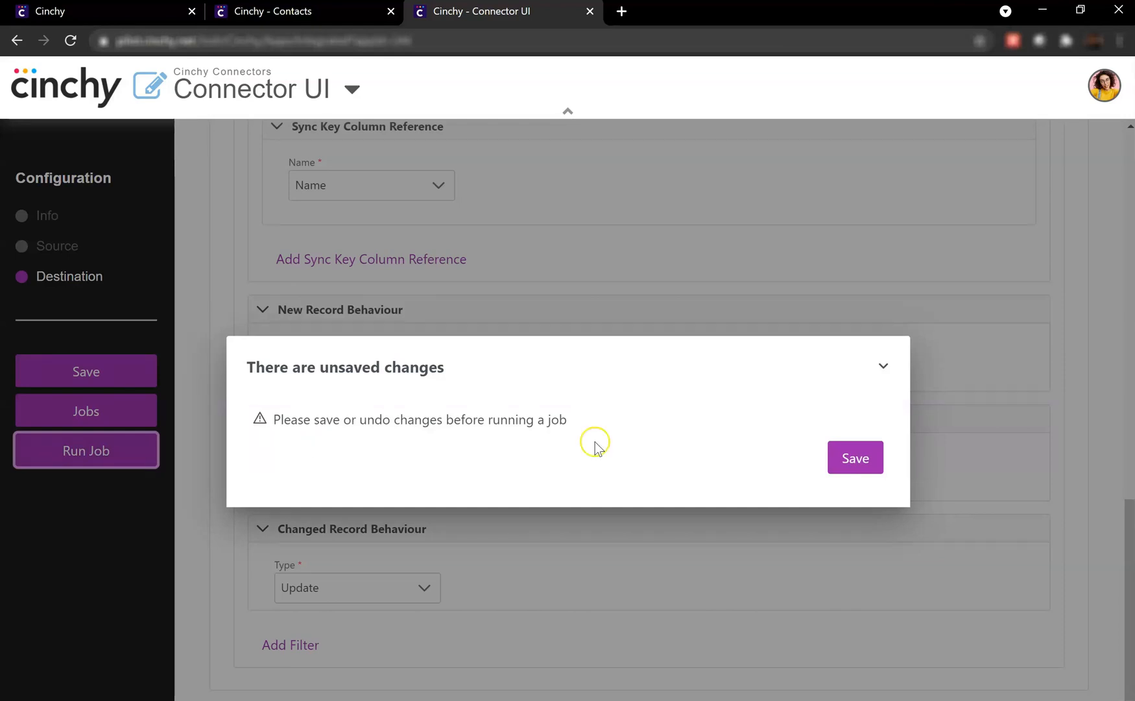
click(854, 462)
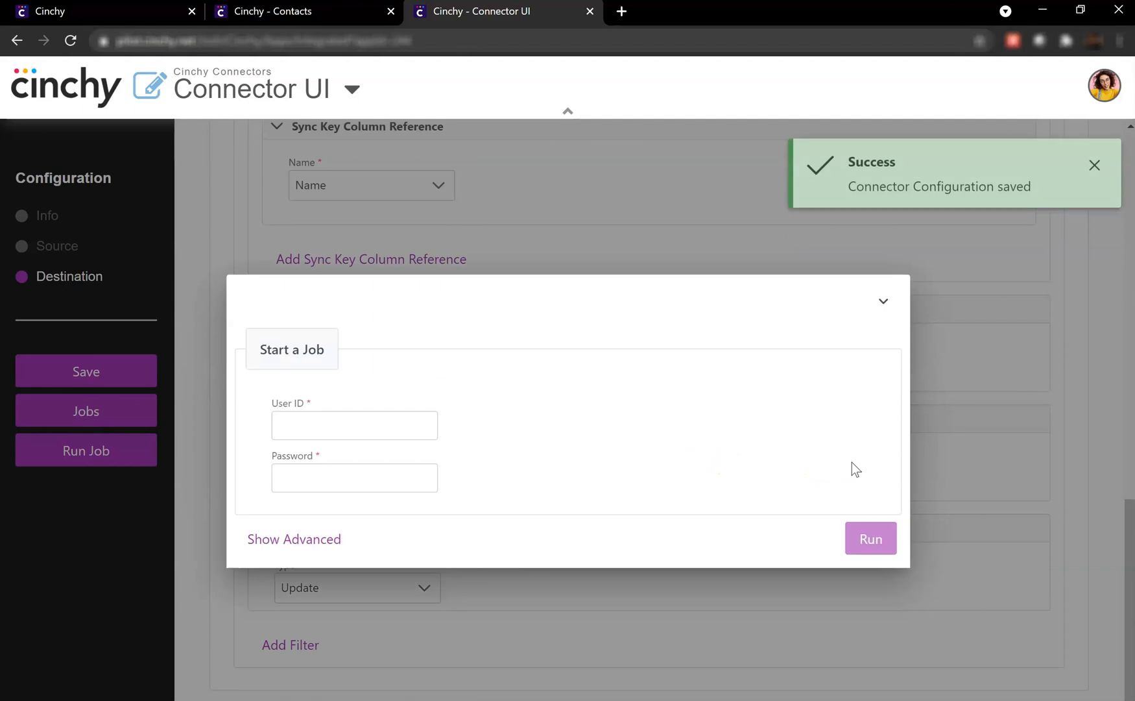
- Run the sync job with the saved account user ID and the account password
click(297, 416)
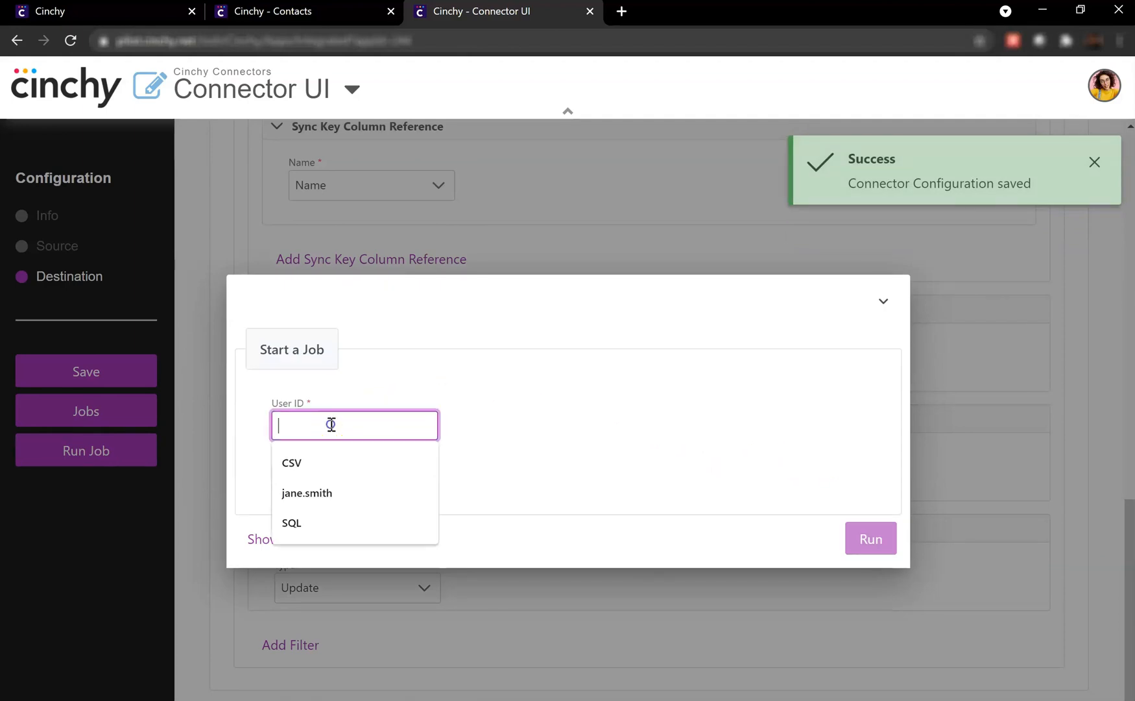
click(355, 504)
click(365, 478)
text(••••••)
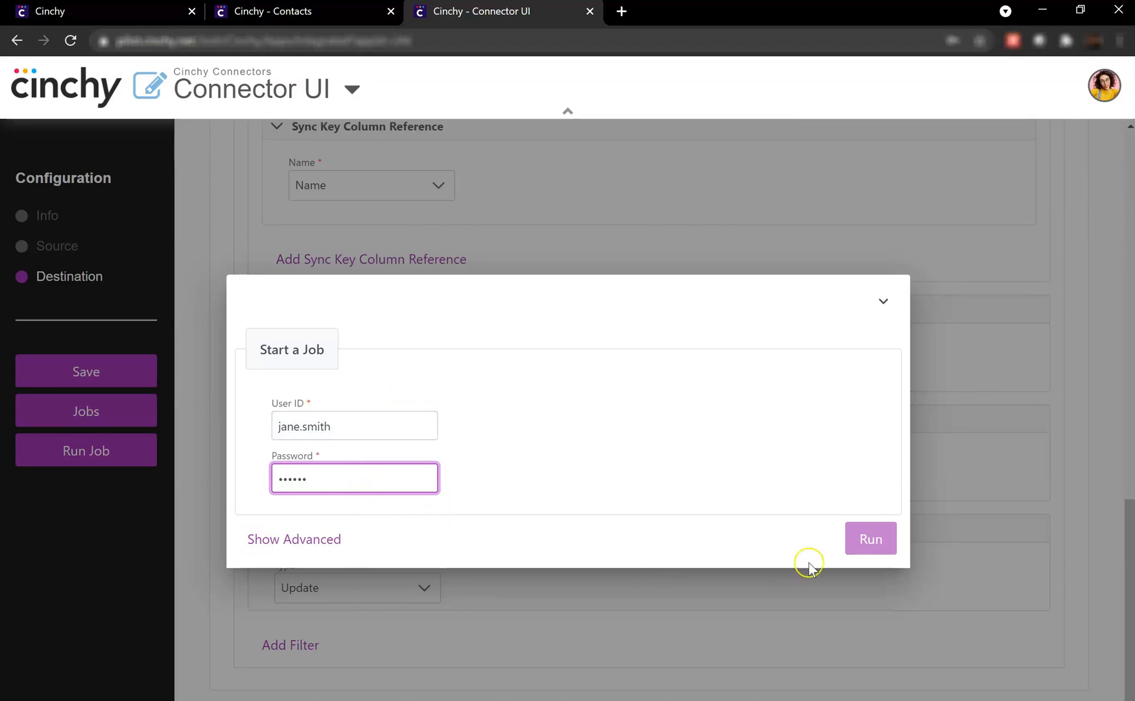
click(872, 538)
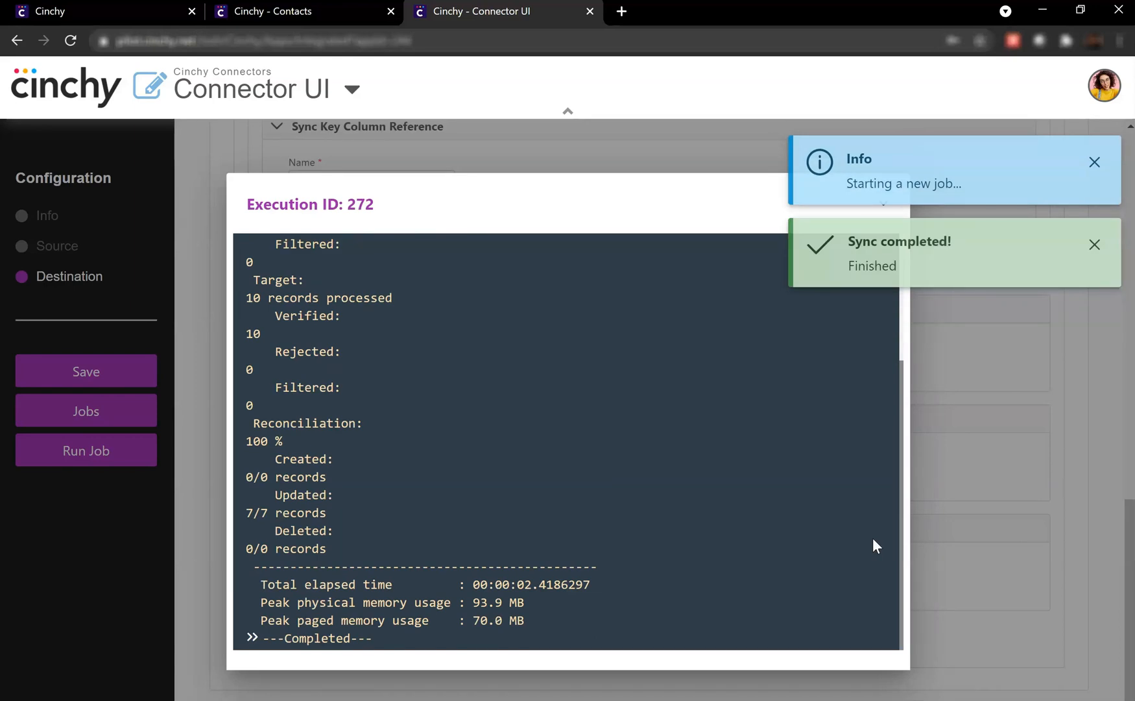
- Review the source, target and reconciliation sections of the execution log, highlighting the Updated records entry
drag(902, 595, 911, 457)
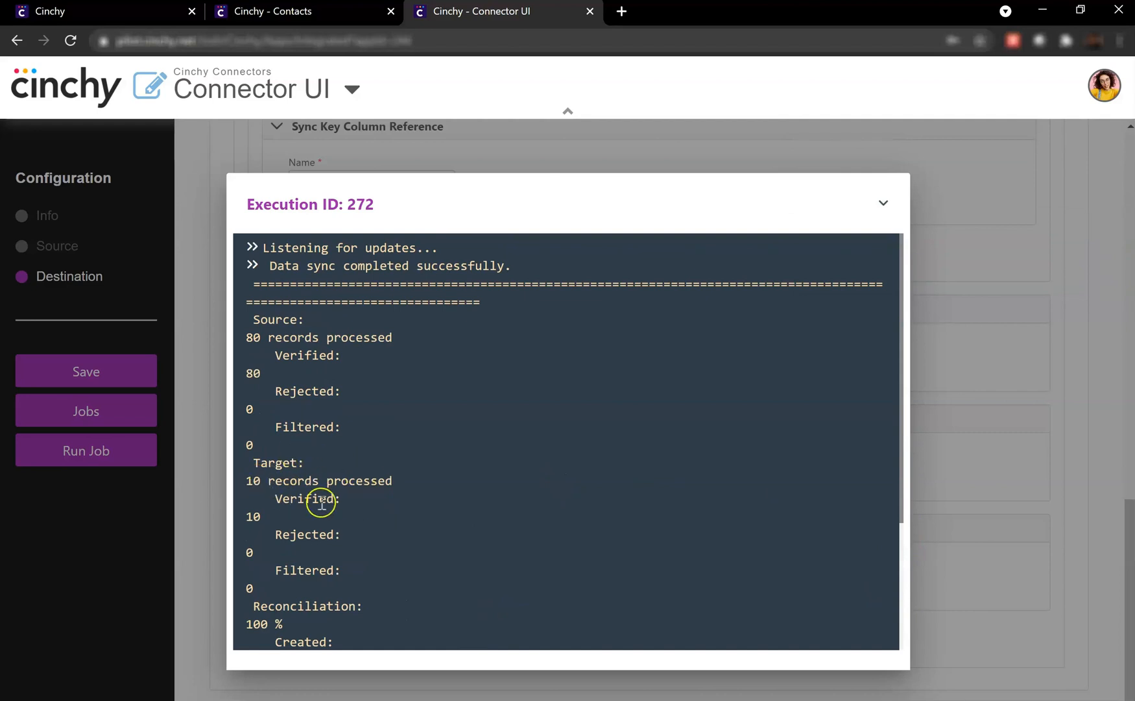
scroll(325, 498, down, 3)
drag(340, 517, 245, 498)
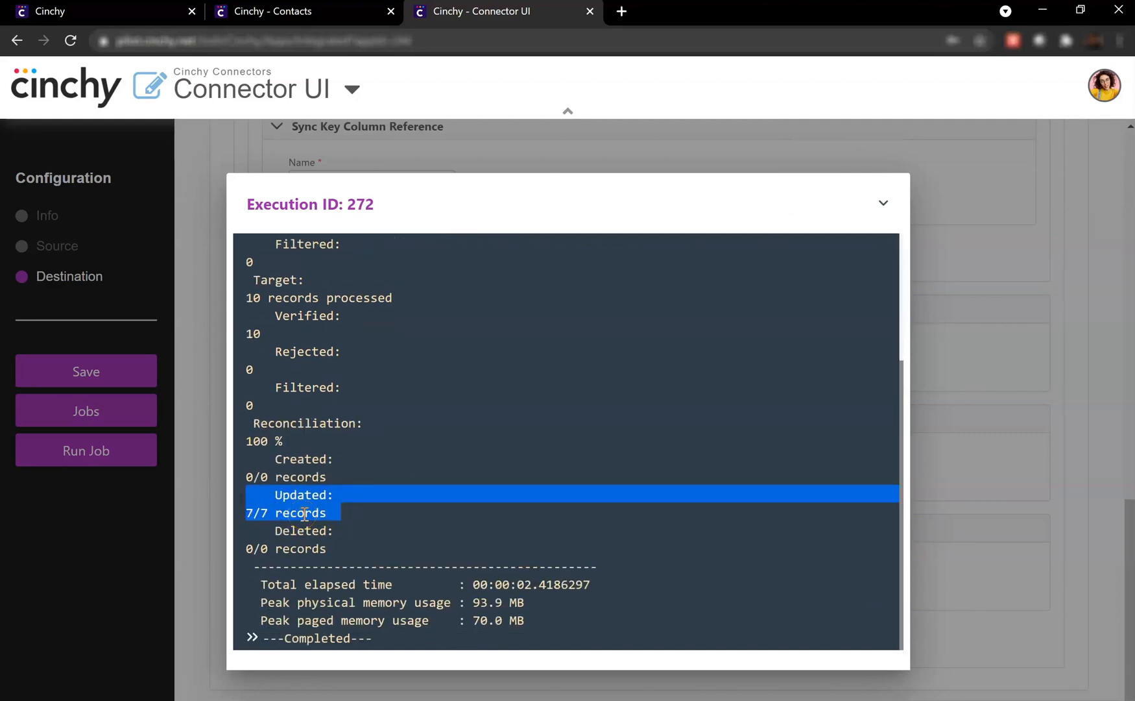
- Switch to SQL Server Management Studio and examine the Customer_Contacts query results through to the Date_Last_Contacted and Company_ID columns
click(814, 700)
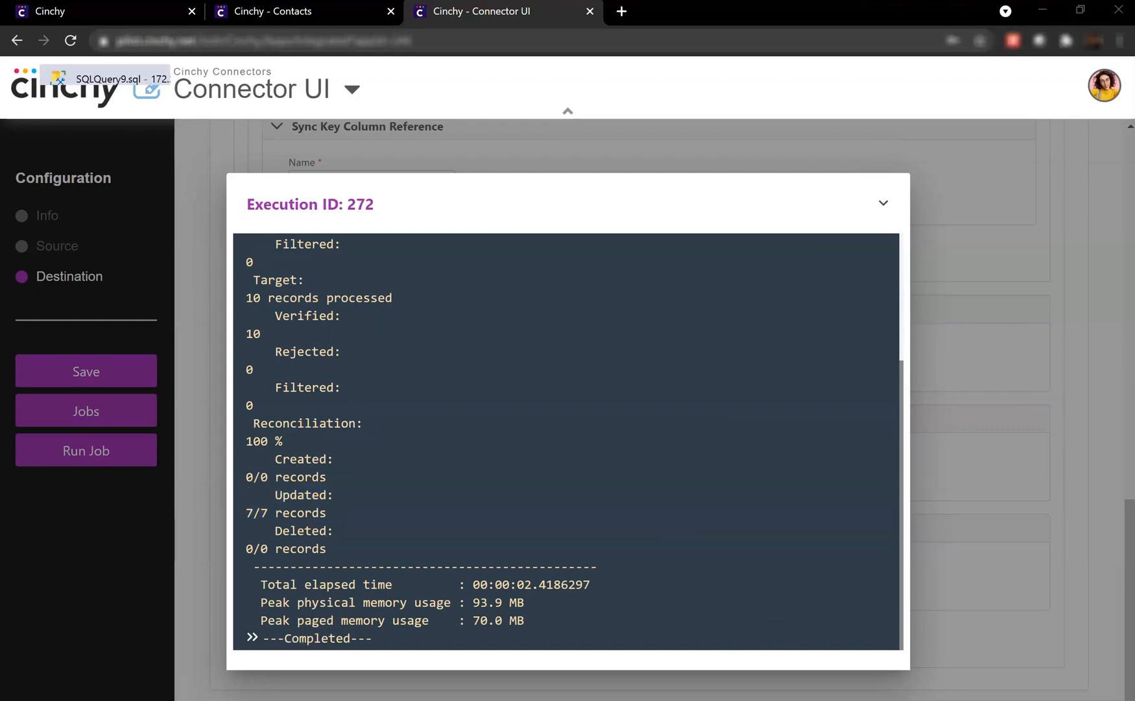
drag(575, 668, 815, 694)
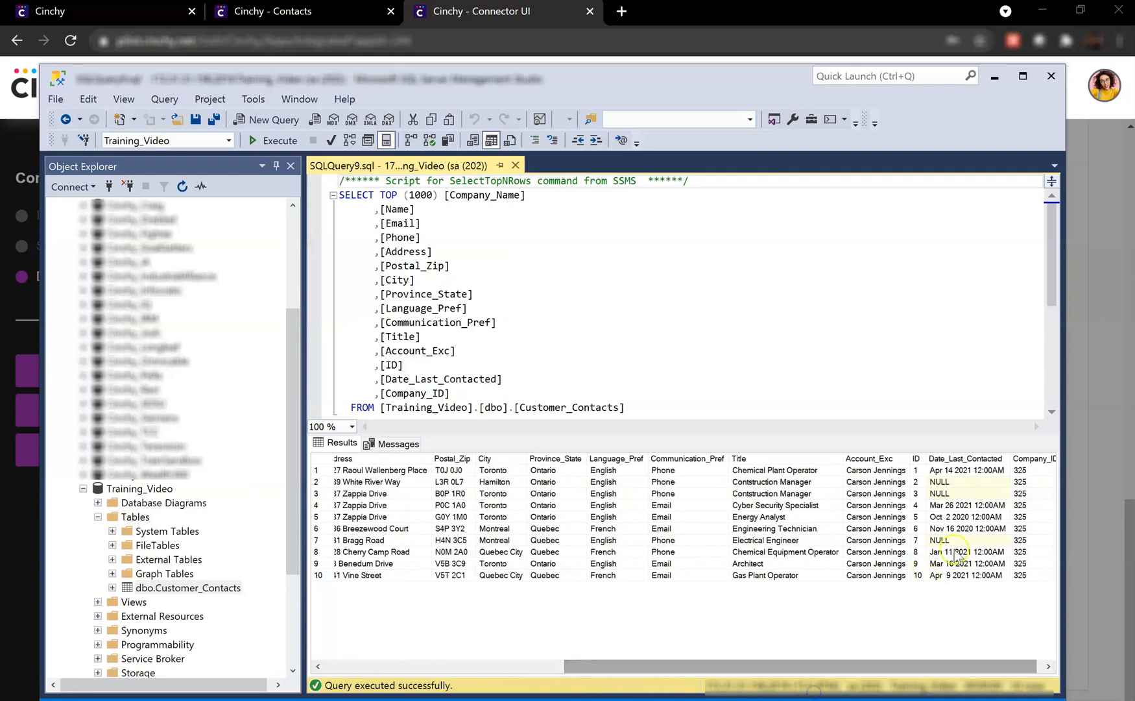